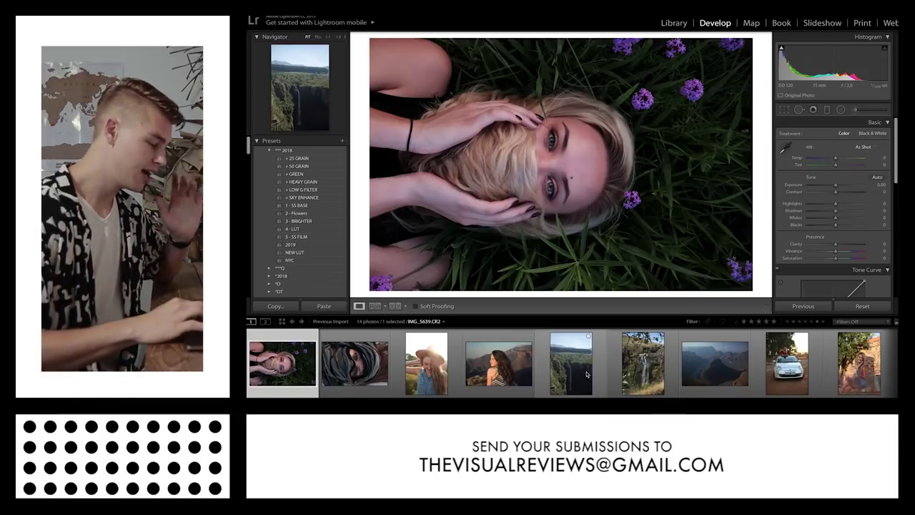
- Load the canyon landscape IMG_5873.CR2 from the filmstrip into Develop
scroll(587, 373, "down", 5)
left_click(596, 371)
scroll(596, 371, "up", 5)
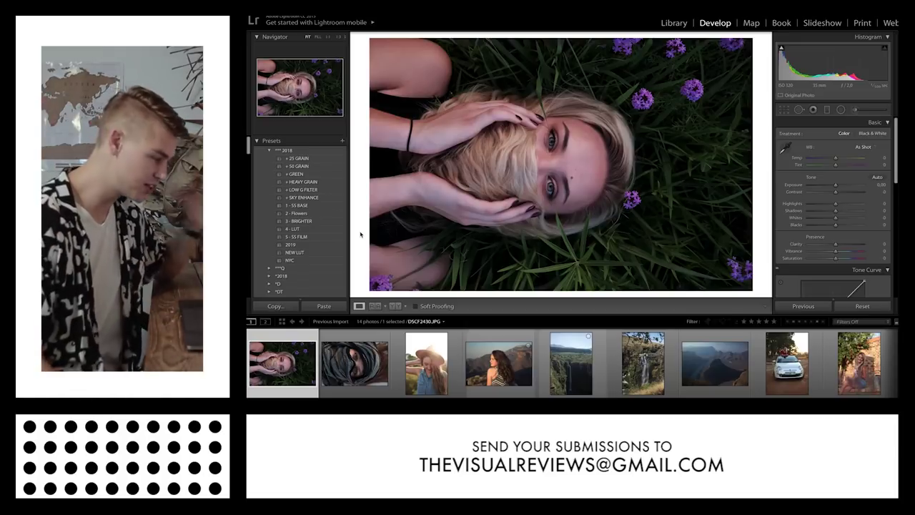
left_click(486, 375)
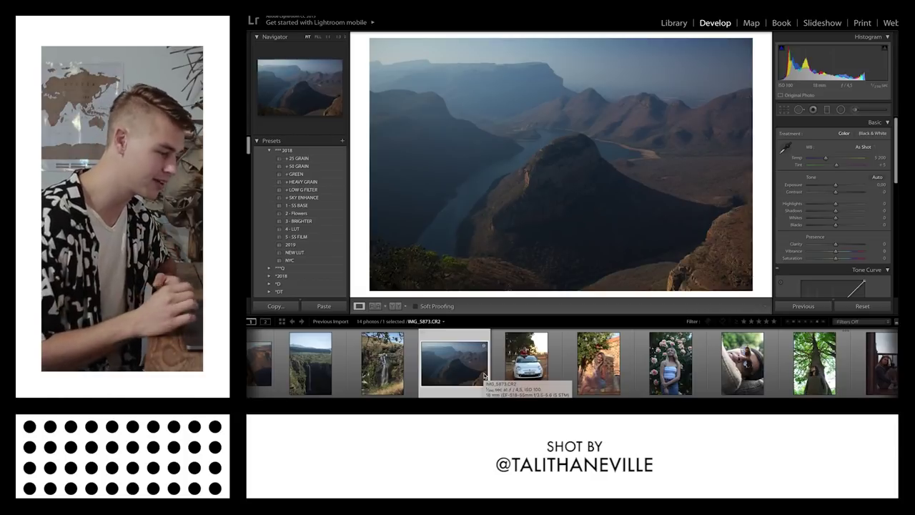
left_click(484, 375)
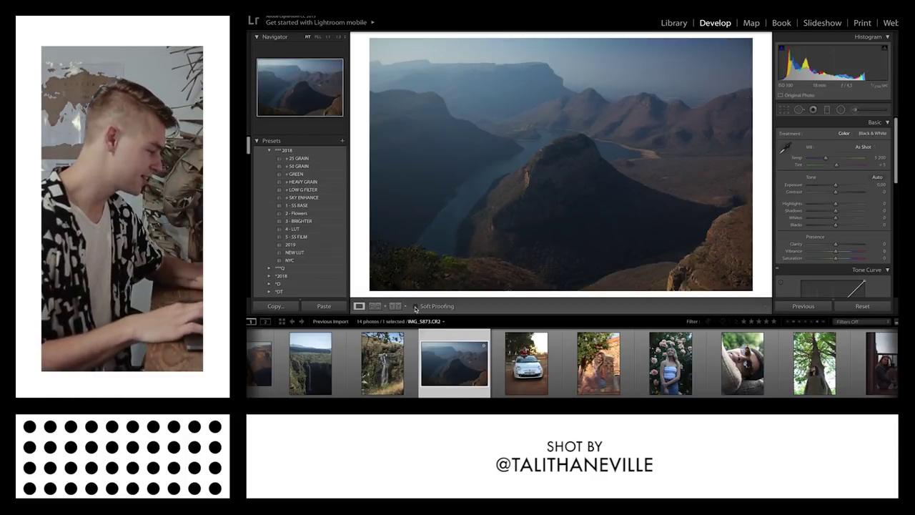
left_click(338, 261)
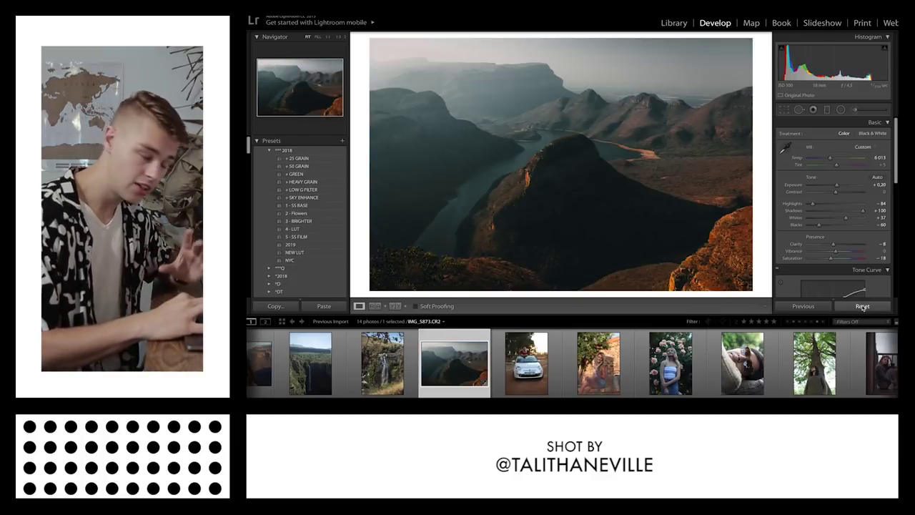
left_click(862, 306)
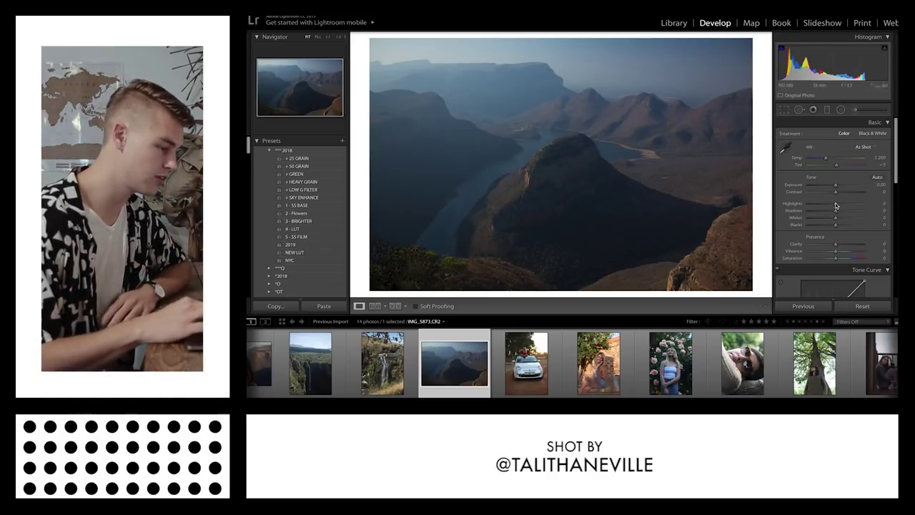
scroll(837, 199, "down", 1)
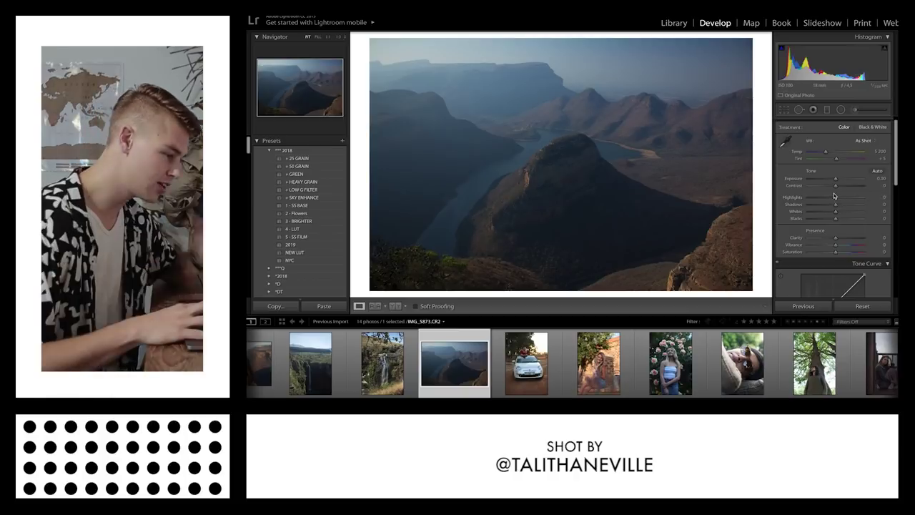
scroll(858, 200, "down", 5)
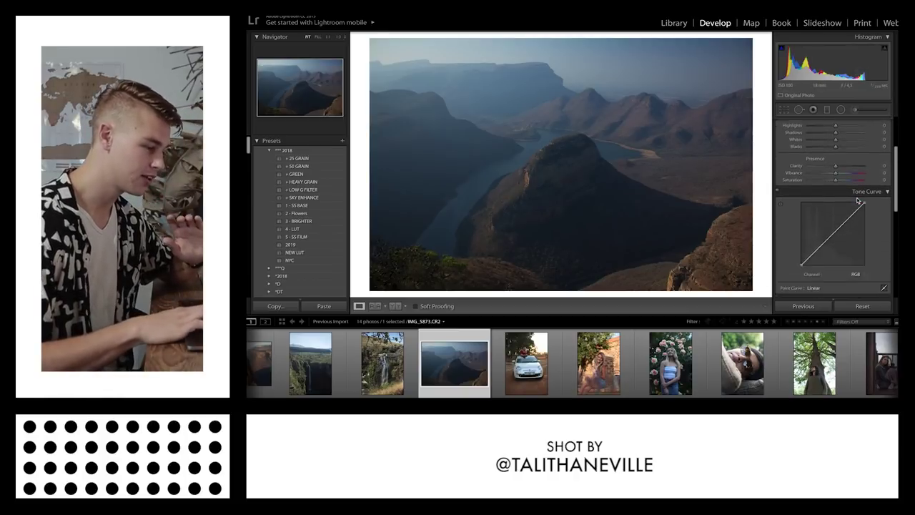
- Lift the upper tone-curve point and pull a new shadow point down into an S-curve
left_click_drag(846, 220, 844, 215)
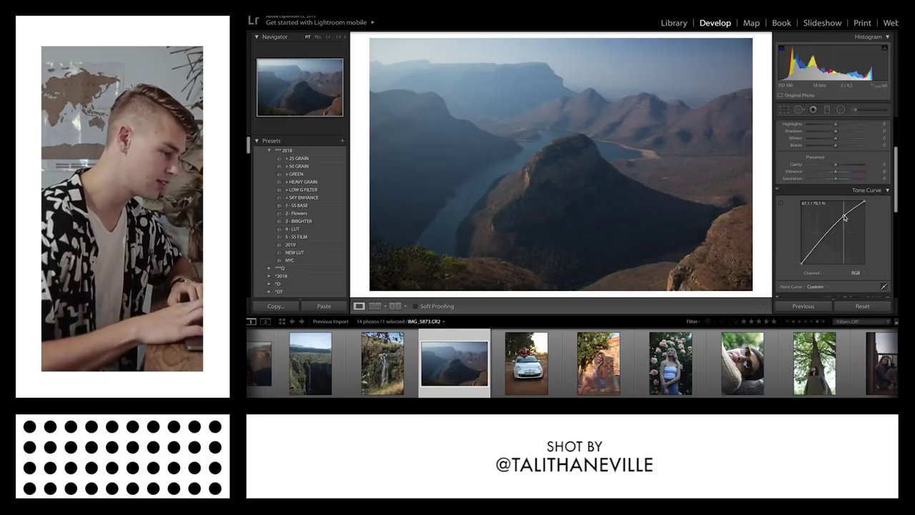
left_click_drag(819, 244, 801, 263)
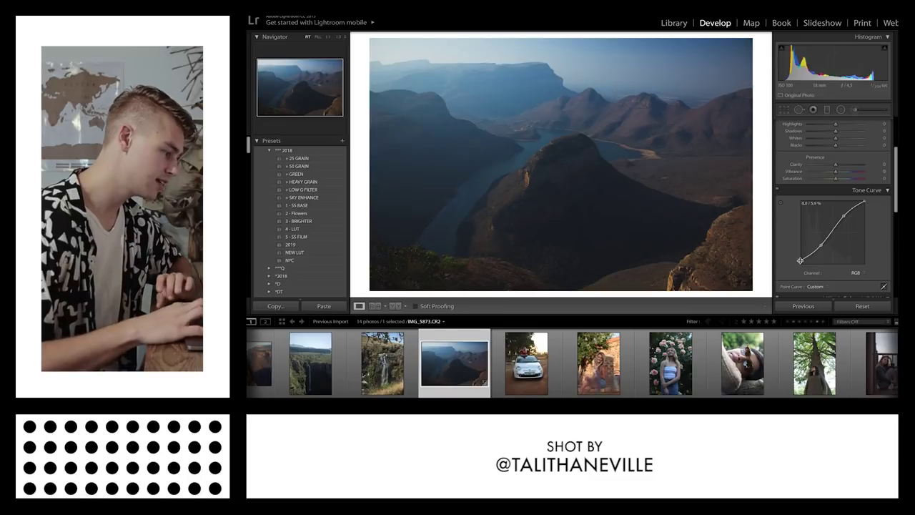
scroll(837, 155, "up", 2)
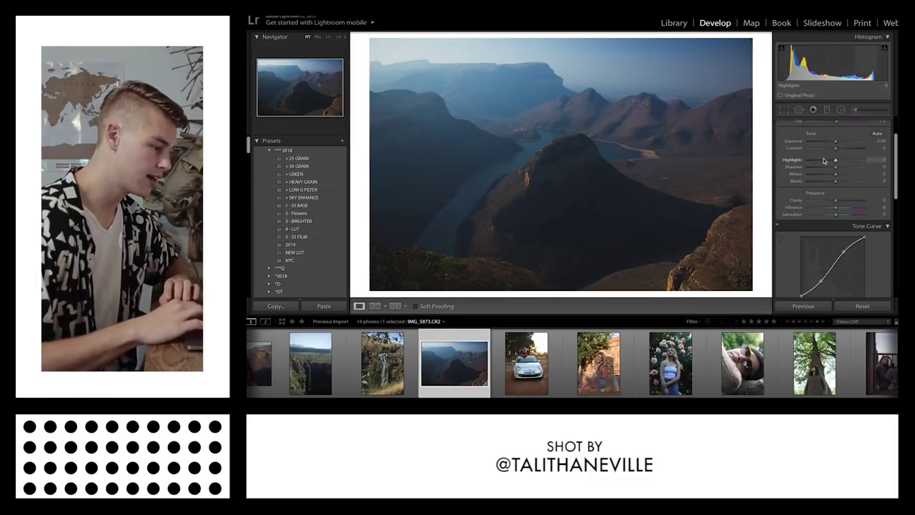
- Set Highlights -52, Shadows +83, Blacks -71 and Exposure +0.70 on the canyon photo
left_click(823, 162)
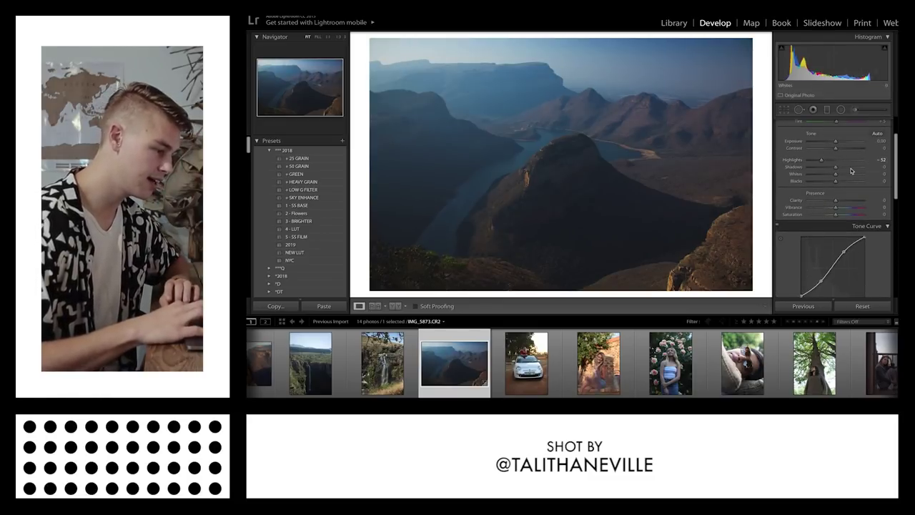
left_click_drag(852, 169, 858, 169)
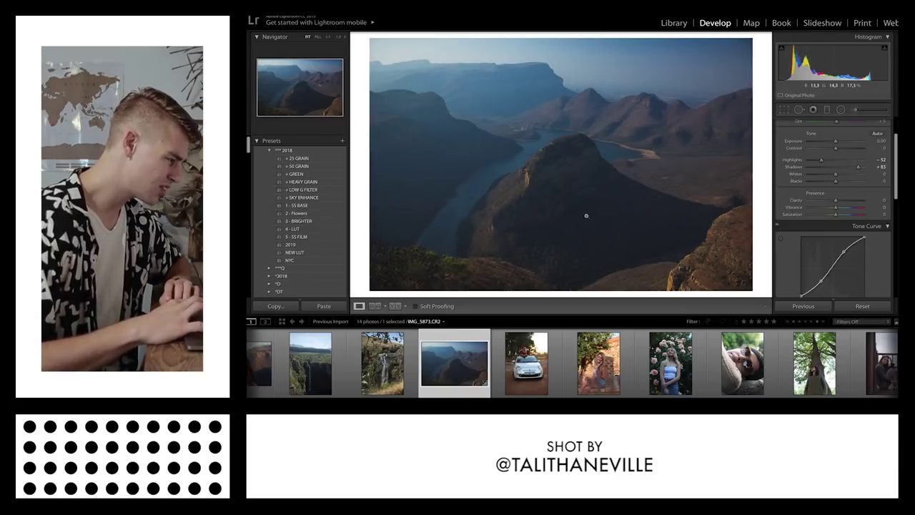
left_click(820, 184)
left_click_drag(821, 184, 817, 184)
key("ctrl+period")
key("ctrl+period")
key("ctrl+period")
key("ctrl+period")
key("ctrl+period")
key("ctrl+period")
key("ctrl+period")
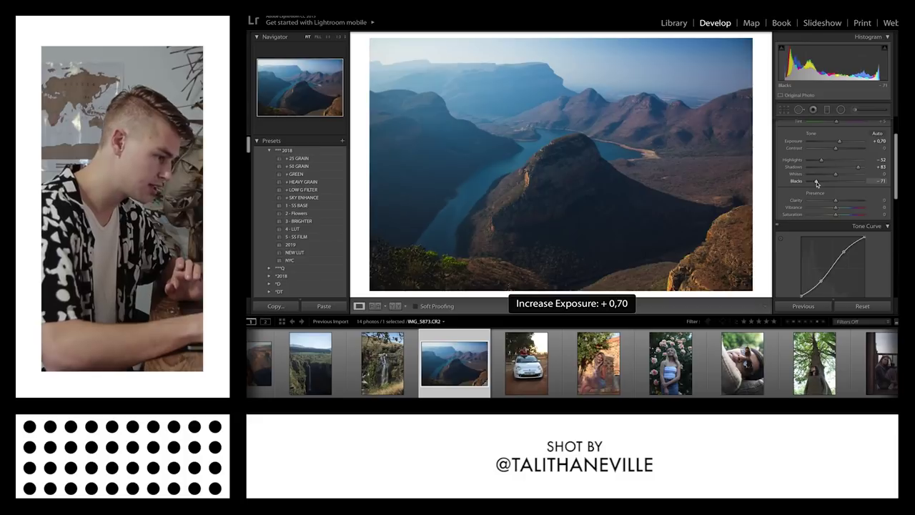
- Set Contrast to +12, lower Saturation, and warm Temp to 5546 after a before/after check
left_click(844, 148)
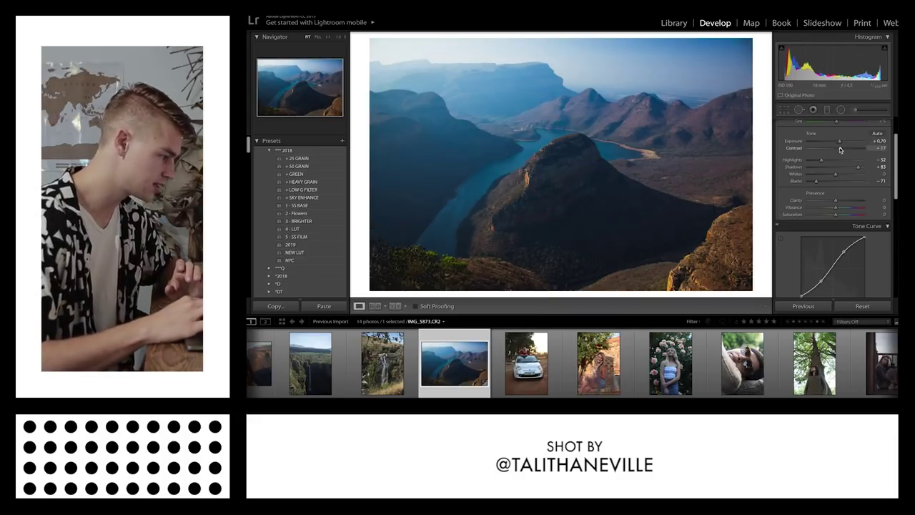
left_click_drag(841, 150, 839, 150)
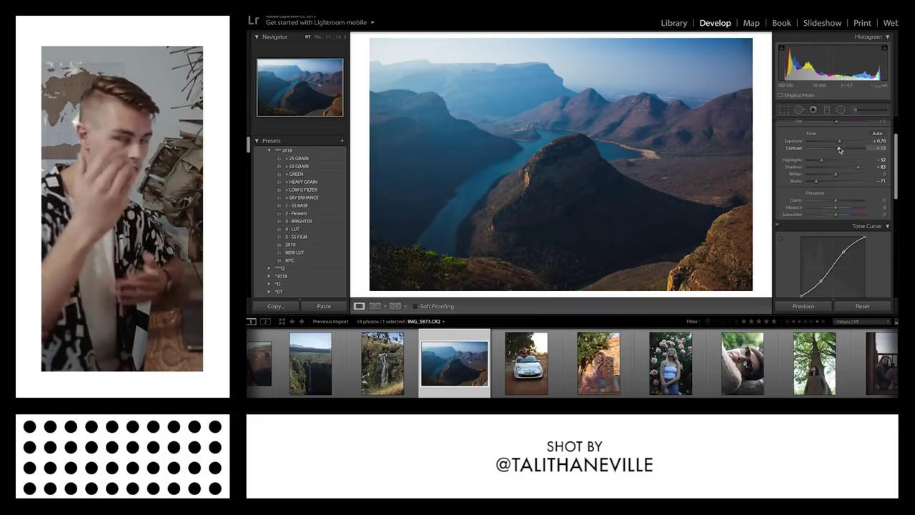
key("backslash")
key("backslash")
key("backslash")
key("backslash")
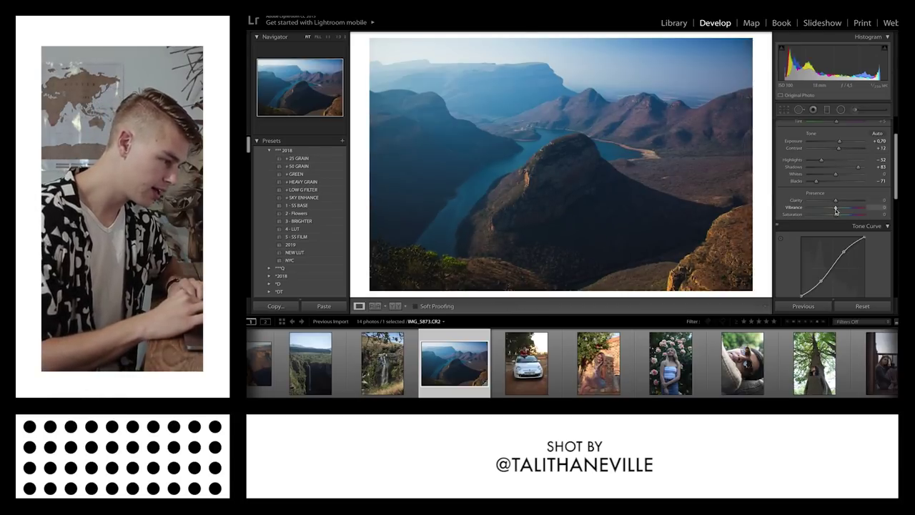
left_click_drag(836, 216, 830, 216)
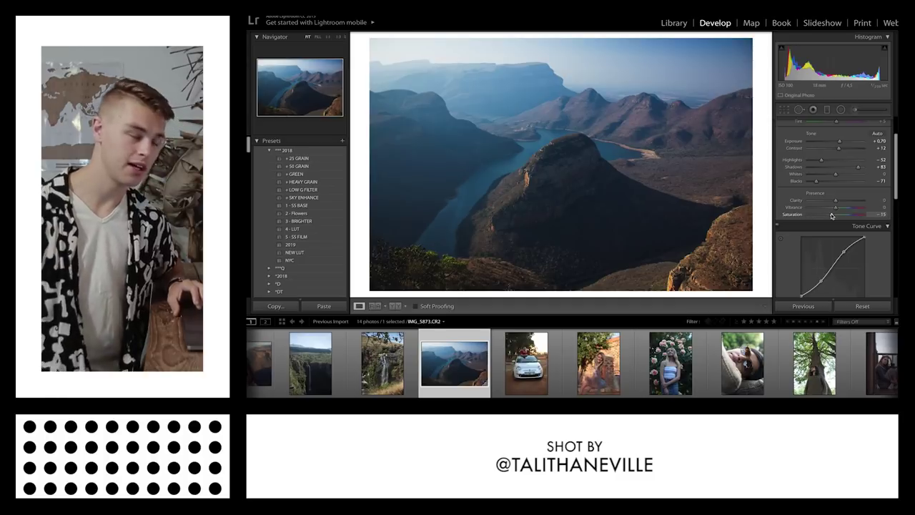
scroll(844, 217, "down", 1)
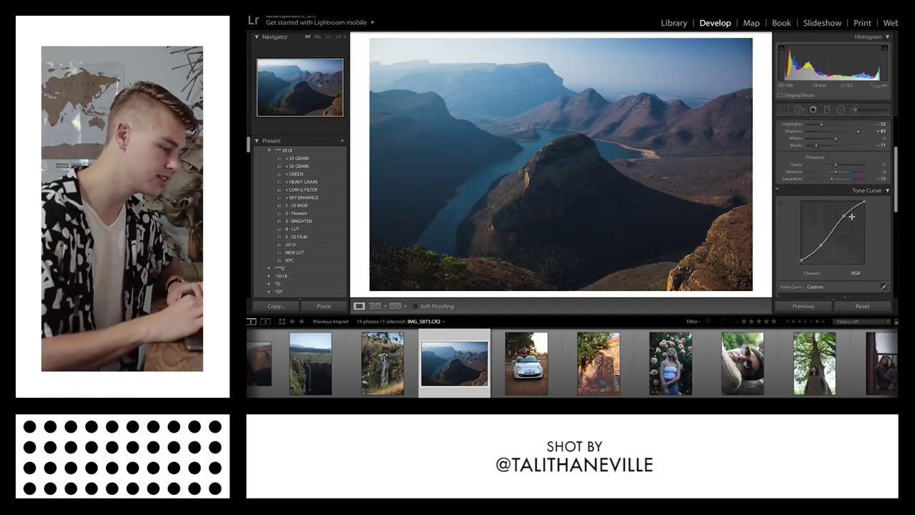
scroll(853, 218, "up", 2)
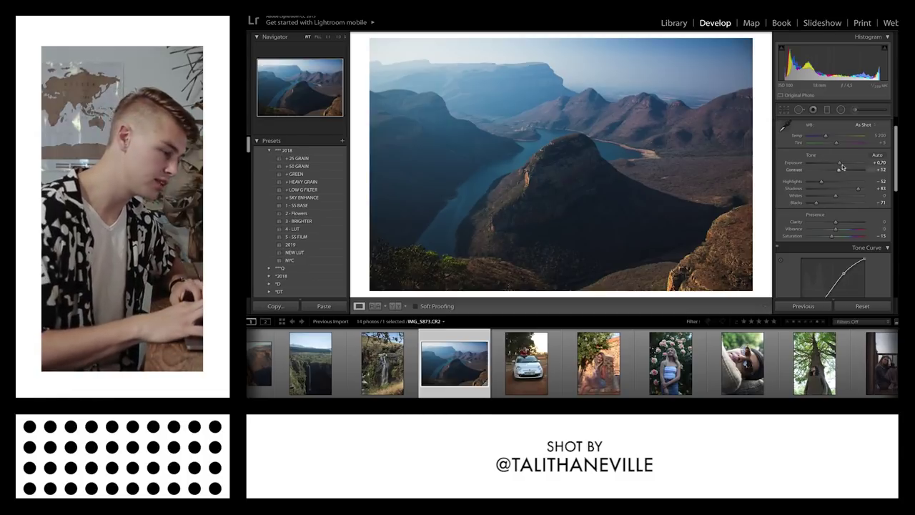
left_click_drag(828, 138, 828, 138)
scroll(851, 172, "down", 5)
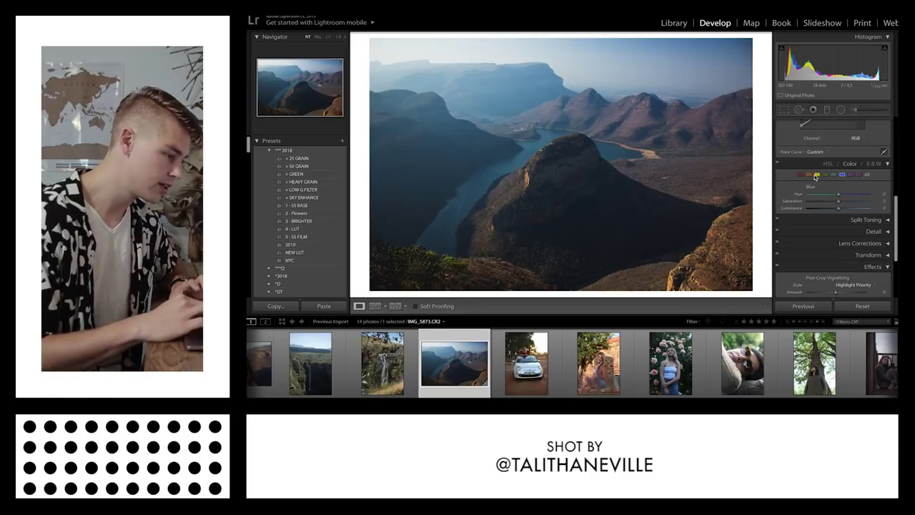
- Shift Yellow Hue to -100 and cut Blue Saturation to -36, Luminance -29
left_click(826, 174)
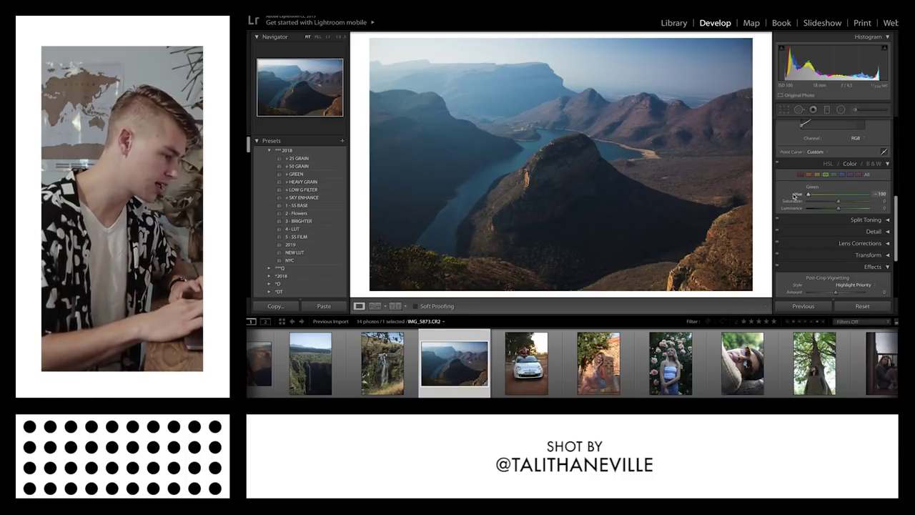
left_click(818, 175)
left_click_drag(816, 195, 809, 195)
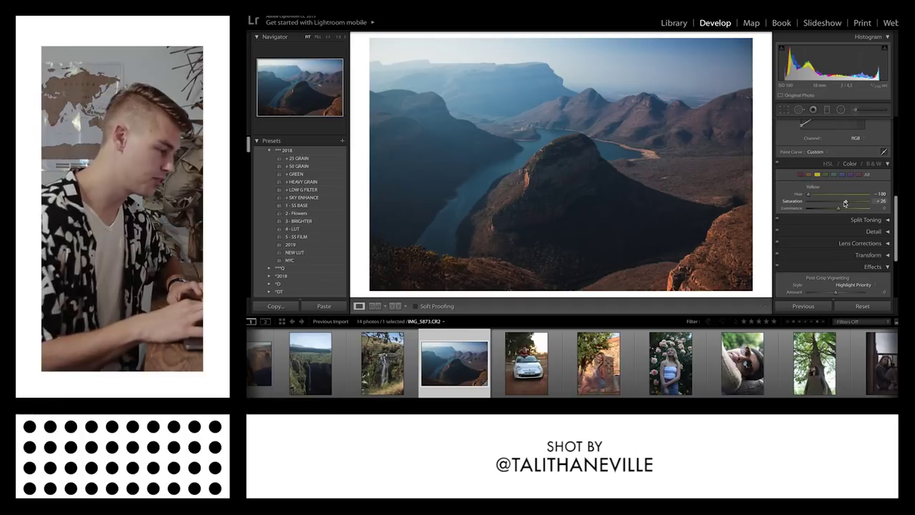
left_click(842, 175)
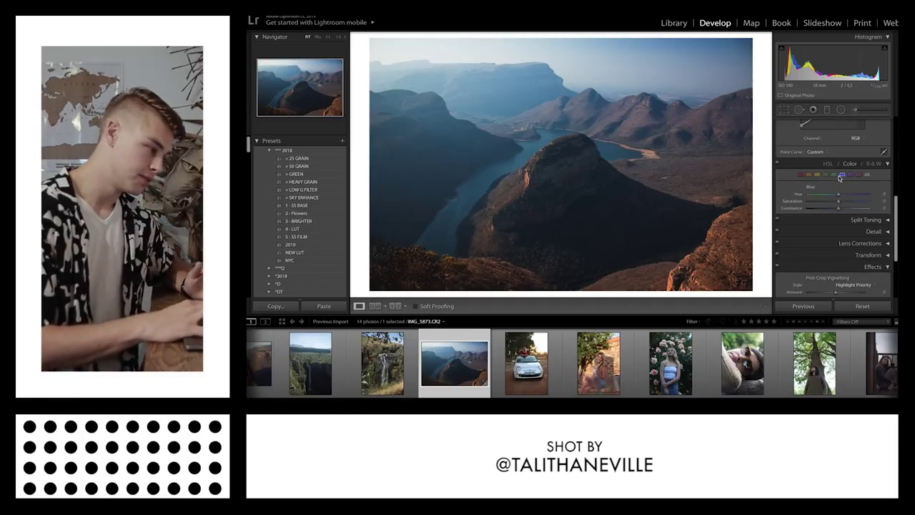
left_click_drag(823, 202, 830, 211)
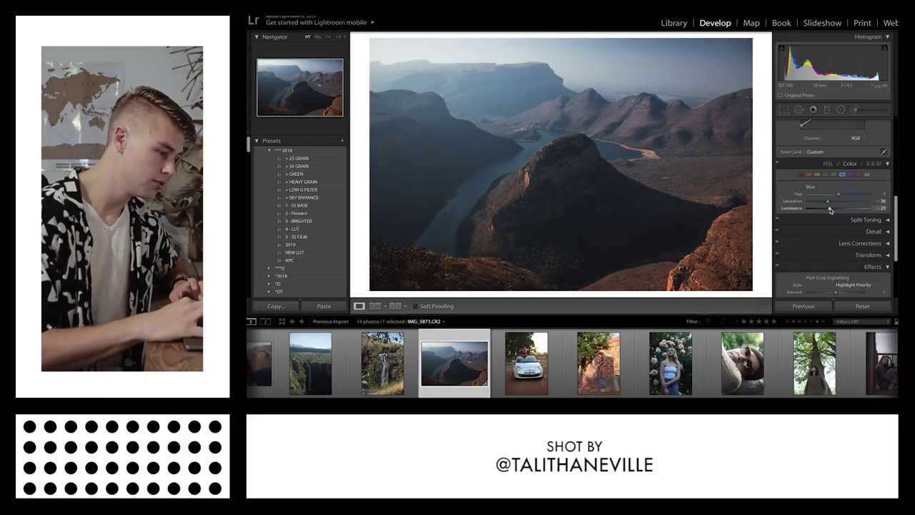
- Boost Orange Saturation to +26 and Yellow Saturation to +37
left_click(810, 175)
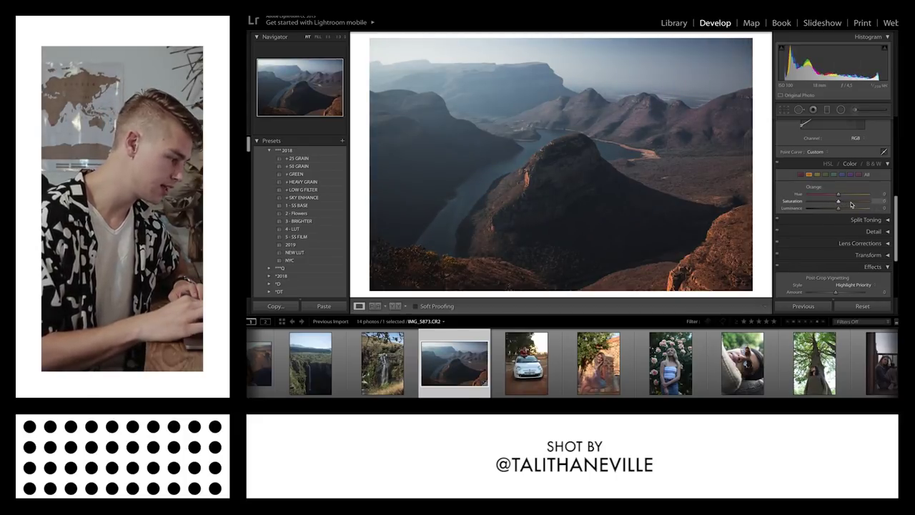
left_click_drag(851, 205, 850, 203)
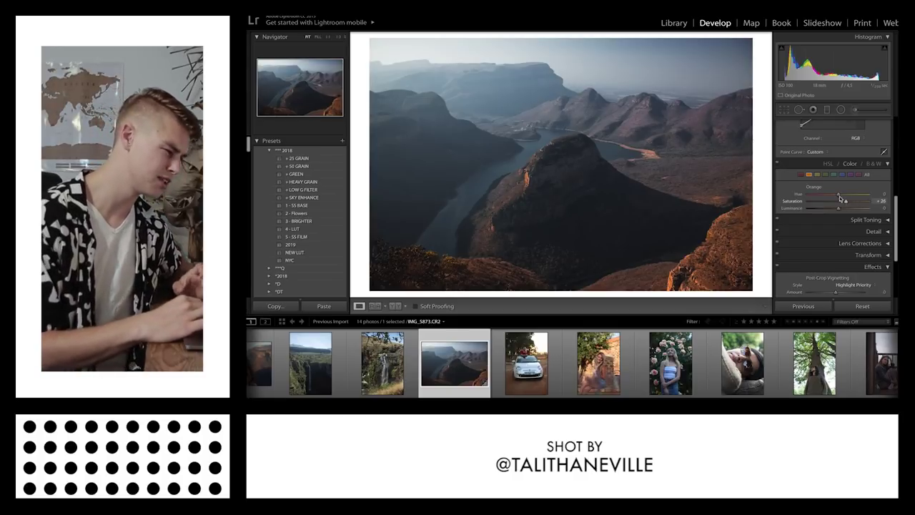
left_click(817, 174)
left_click_drag(851, 203, 850, 203)
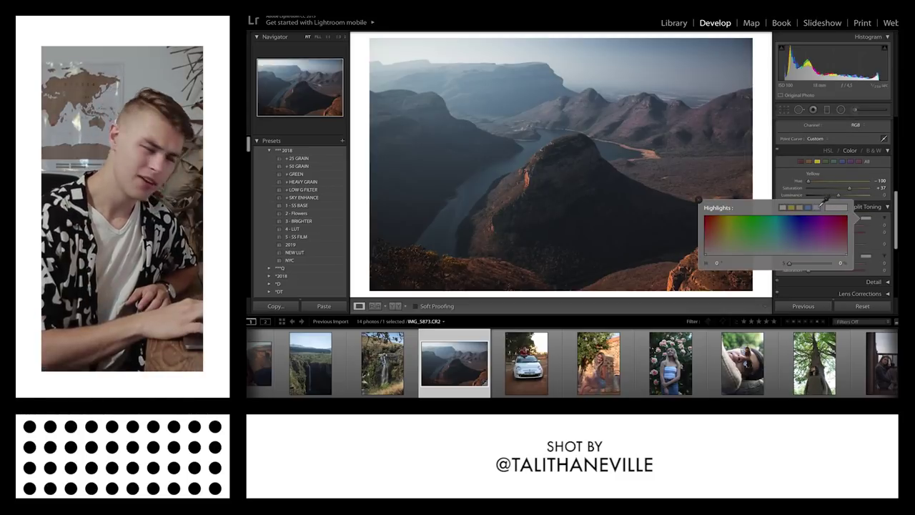
- Tint highlights blue (hue 215, saturation 12) and shadows warm (hue 37)
left_click(822, 204)
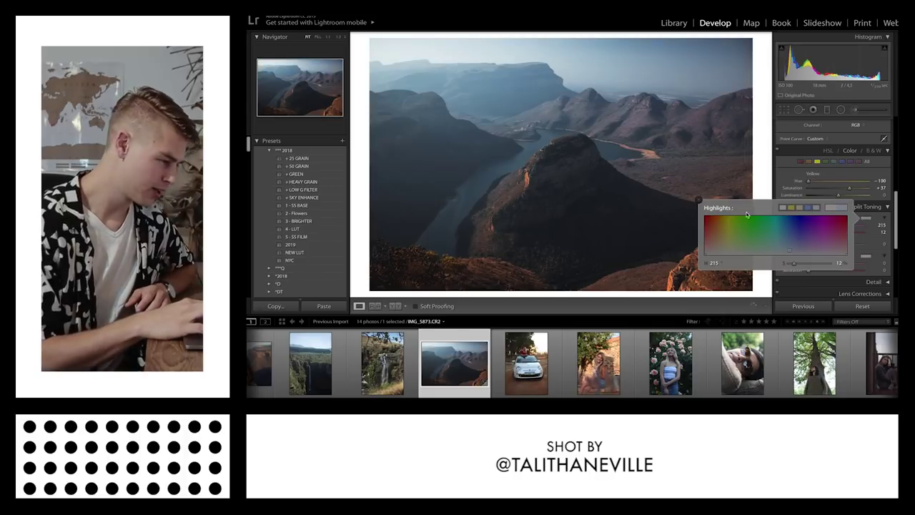
left_click(699, 201)
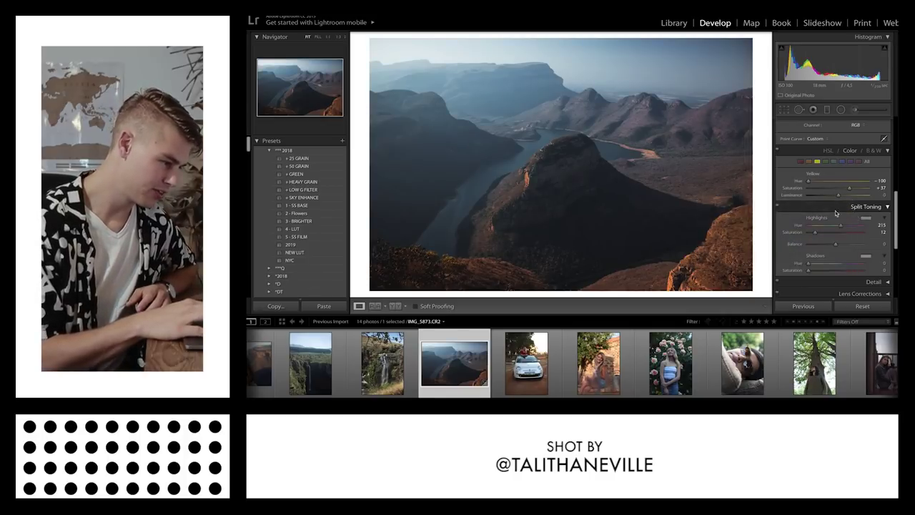
left_click(866, 258)
left_click(799, 244)
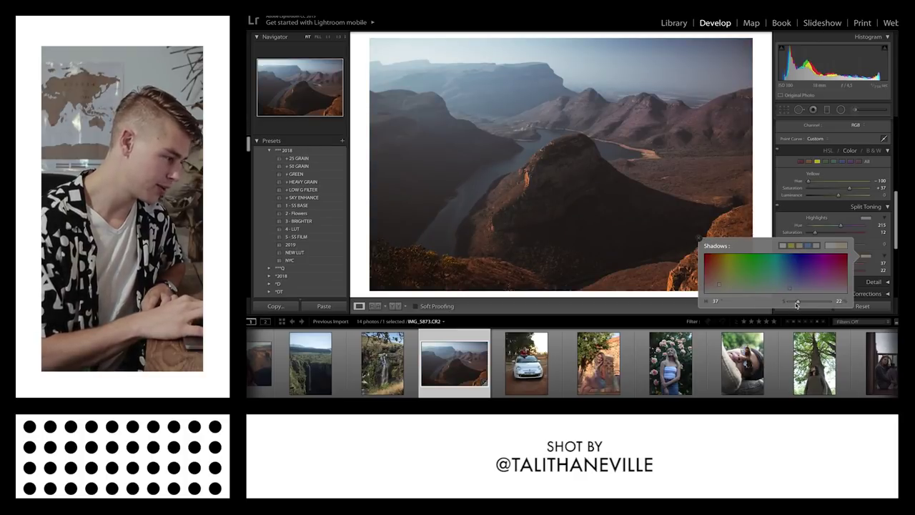
left_click_drag(798, 304, 791, 304)
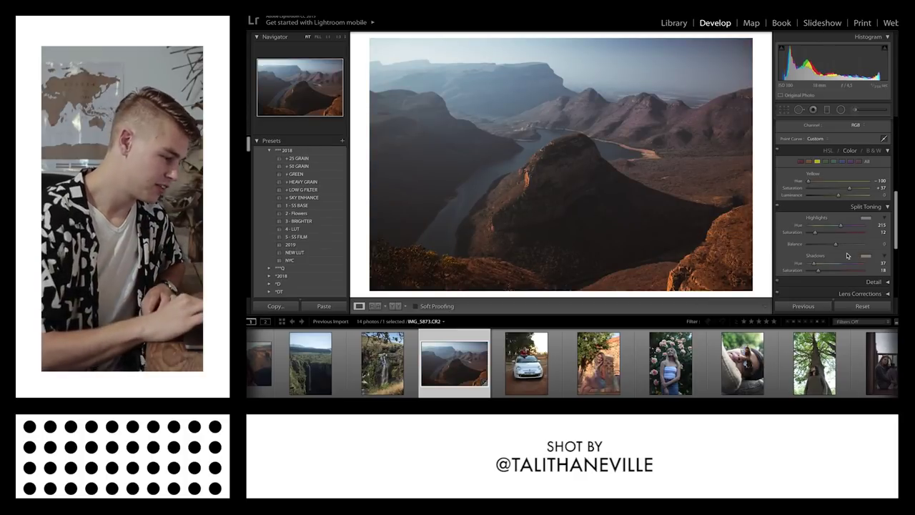
- Set the Detail panel's Sharpening Amount to 44
scroll(851, 256, "down", 2)
left_click(885, 237)
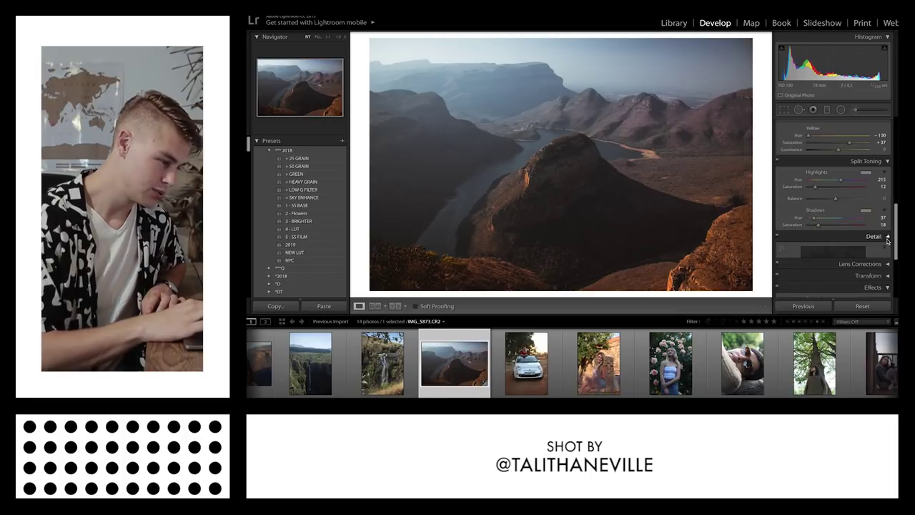
left_click_drag(886, 213, 895, 213)
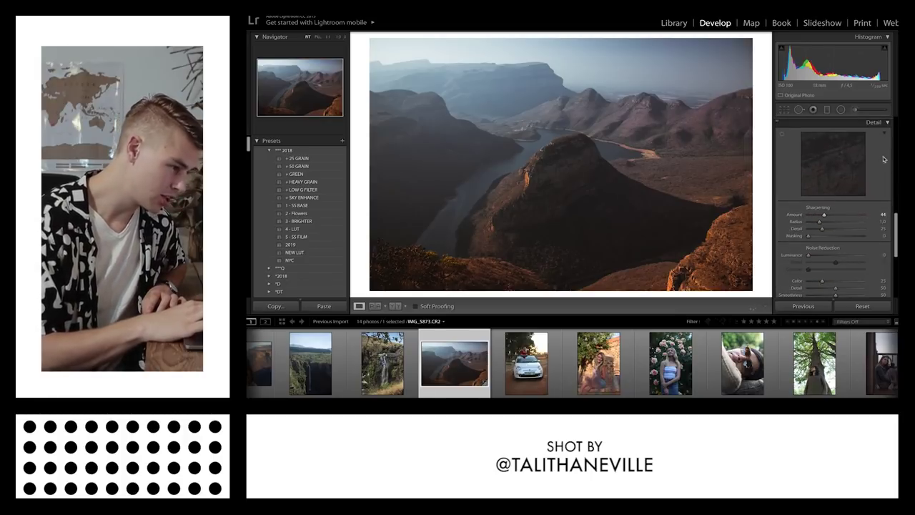
left_click(887, 123)
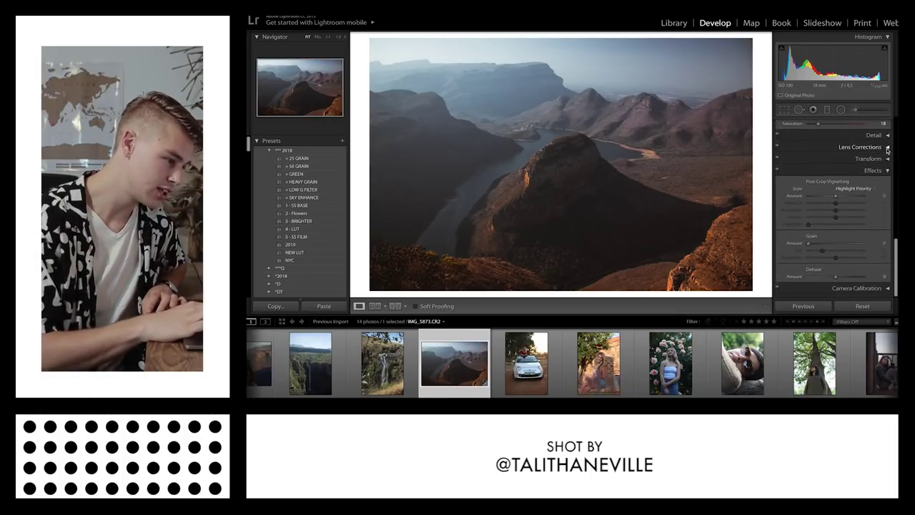
- Enable lens profile corrections and raise Grain Amount to 35 in Effects
left_click(888, 147)
left_click(804, 178)
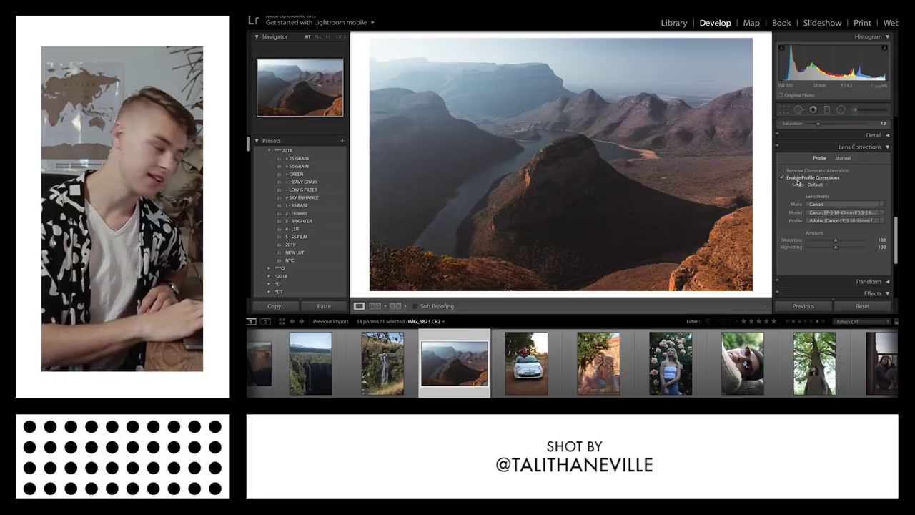
left_click(808, 179)
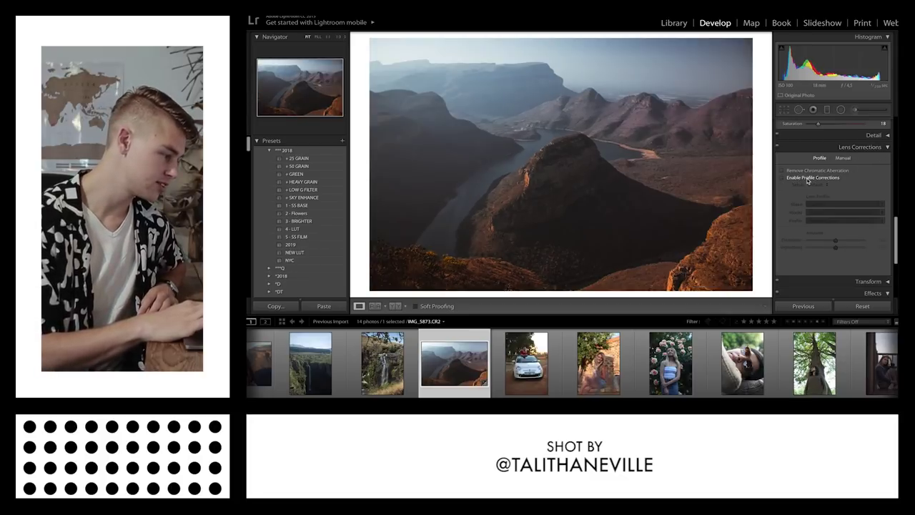
left_click(808, 179)
left_click(887, 148)
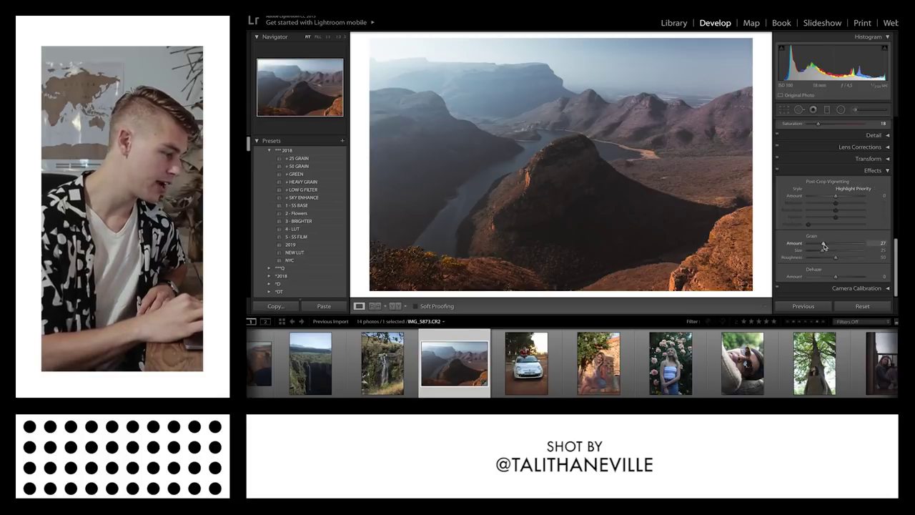
left_click_drag(824, 246, 834, 253)
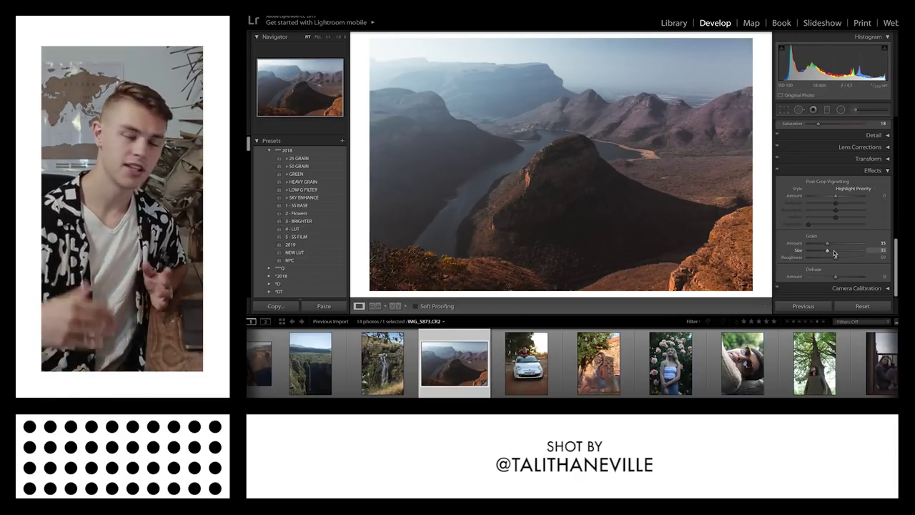
scroll(834, 253, "up", 10)
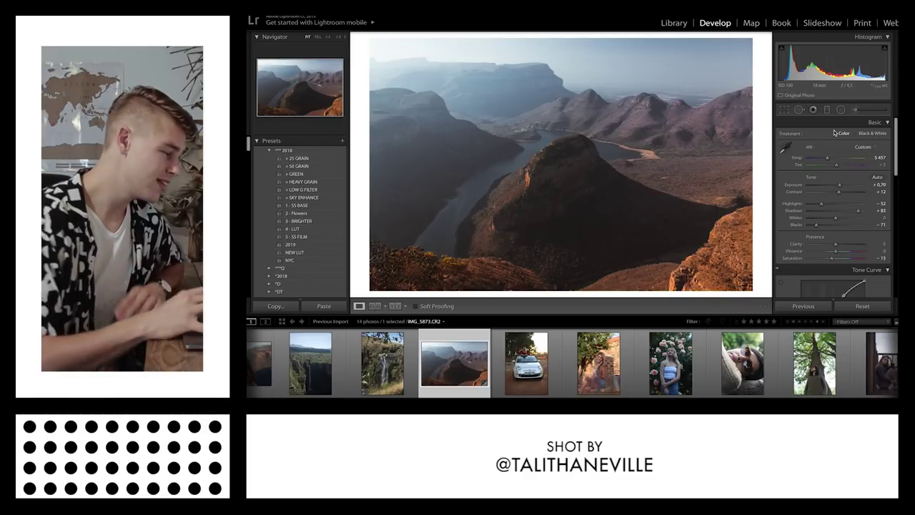
- Drag two graduated filters across the canyon, setting Exposure -0.52 and Highlights -42
left_click(827, 111)
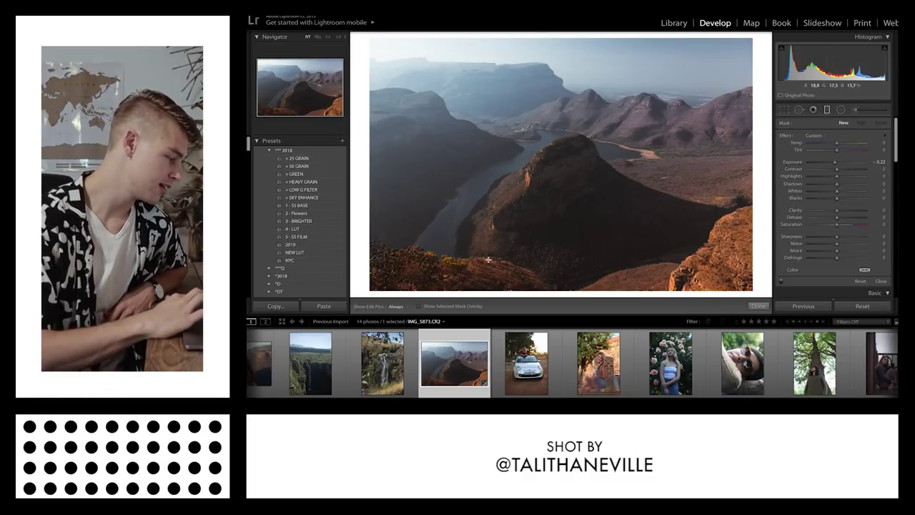
left_click_drag(488, 257, 548, 173)
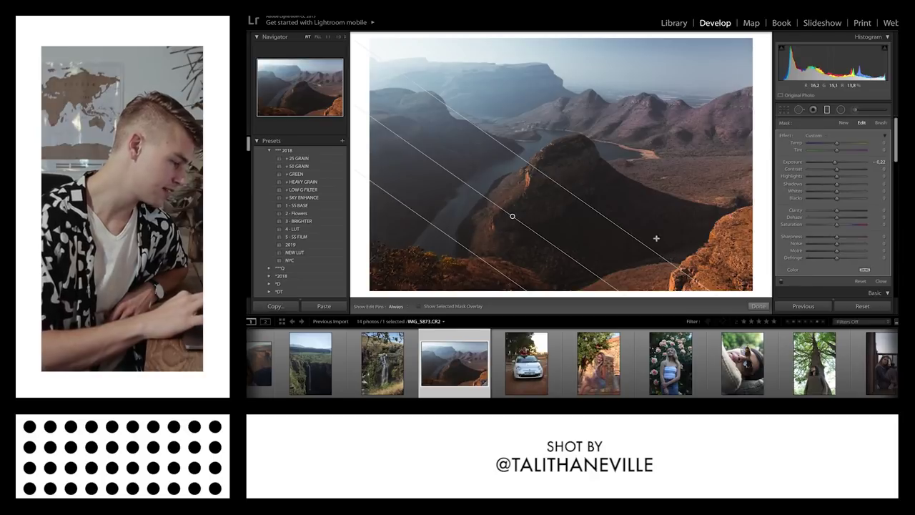
left_click_drag(626, 203, 672, 251)
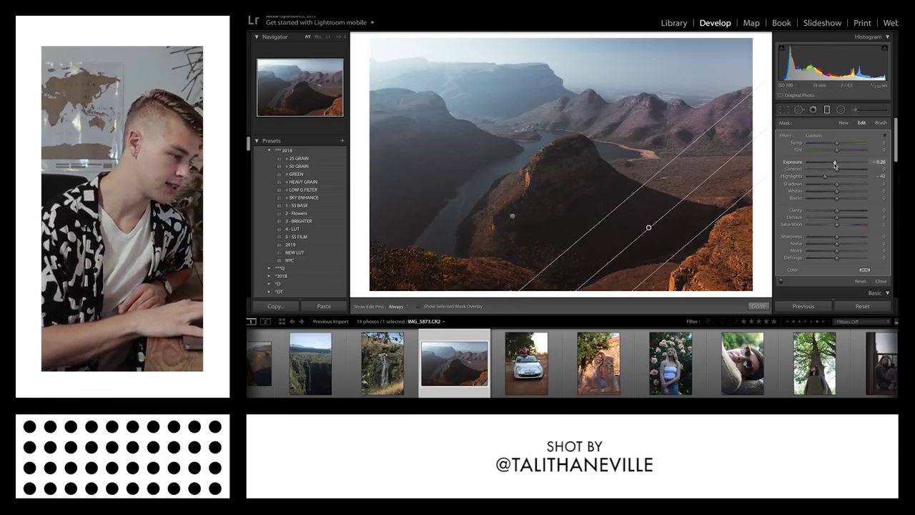
left_click_drag(833, 165, 835, 165)
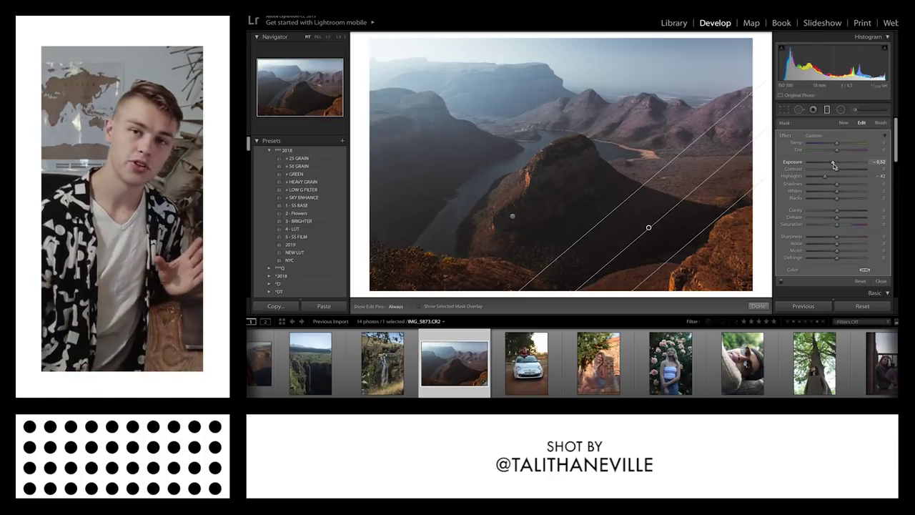
left_click(759, 306)
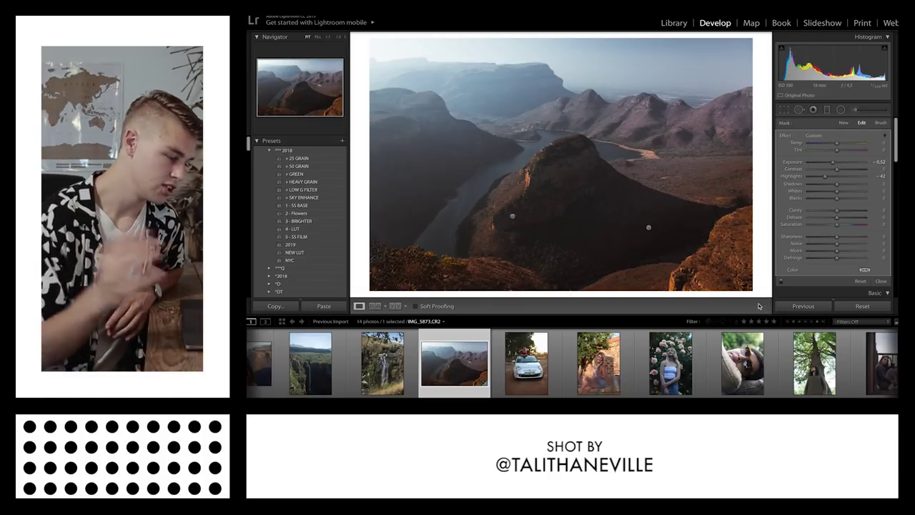
- Draw a radial filter on the central peak: Exposure +0.37, Highlights +60, Shadows +77, Saturation +28
left_click(840, 110)
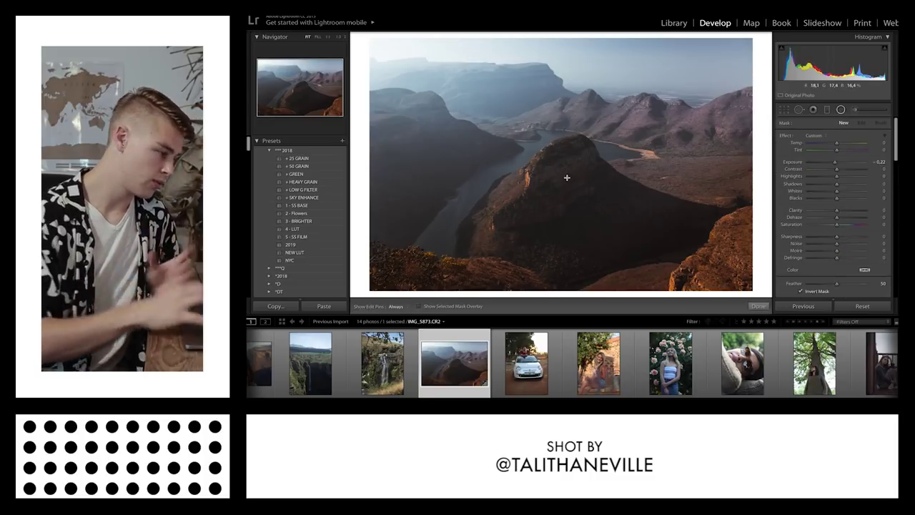
mouse_move(564, 192)
left_mouse_down()
mouse_move(623, 266)
mouse_move(578, 194)
left_mouse_up()
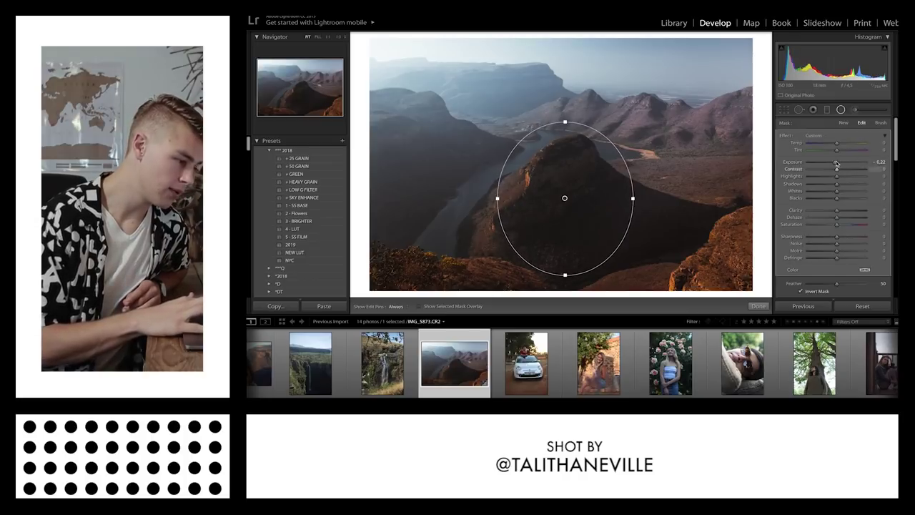
double_click(837, 164)
mouse_move(837, 185)
left_mouse_down()
mouse_move(858, 185)
mouse_move(834, 199)
left_mouse_up()
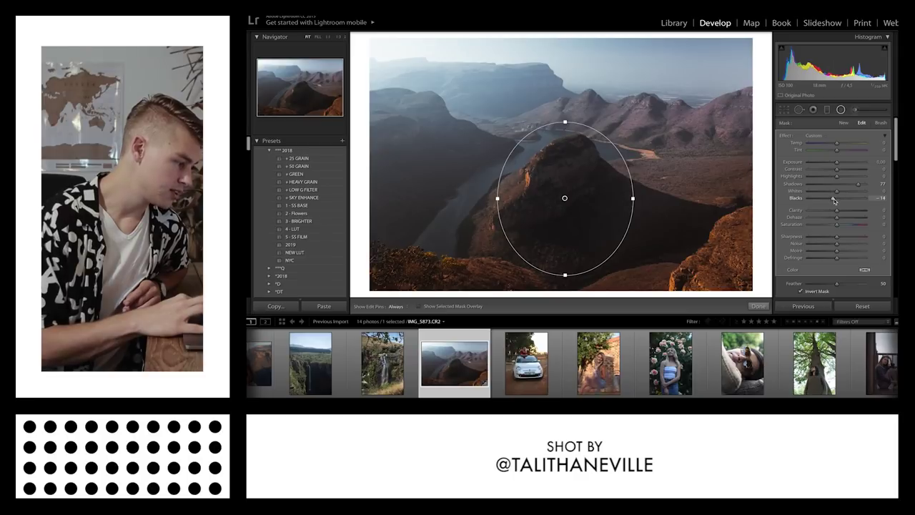
mouse_move(837, 176)
left_mouse_down()
mouse_move(853, 176)
mouse_move(839, 165)
left_mouse_up()
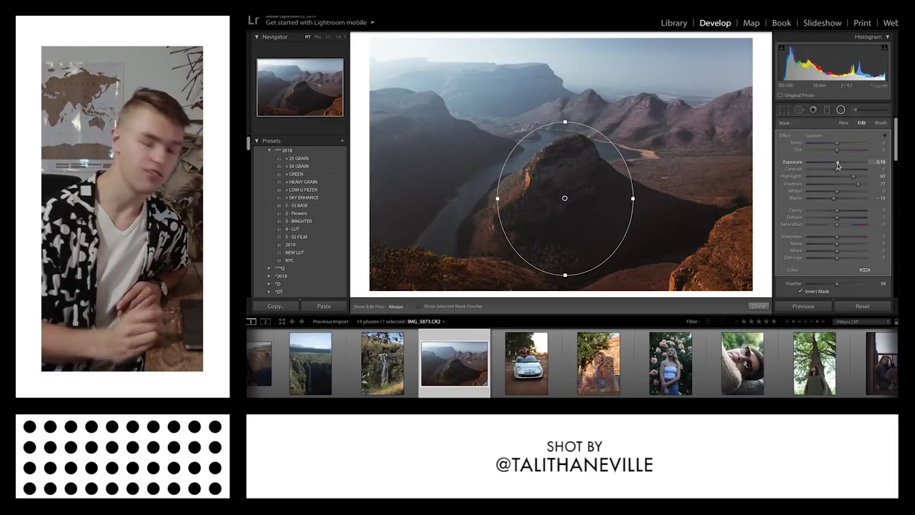
scroll(838, 164, "down", 3)
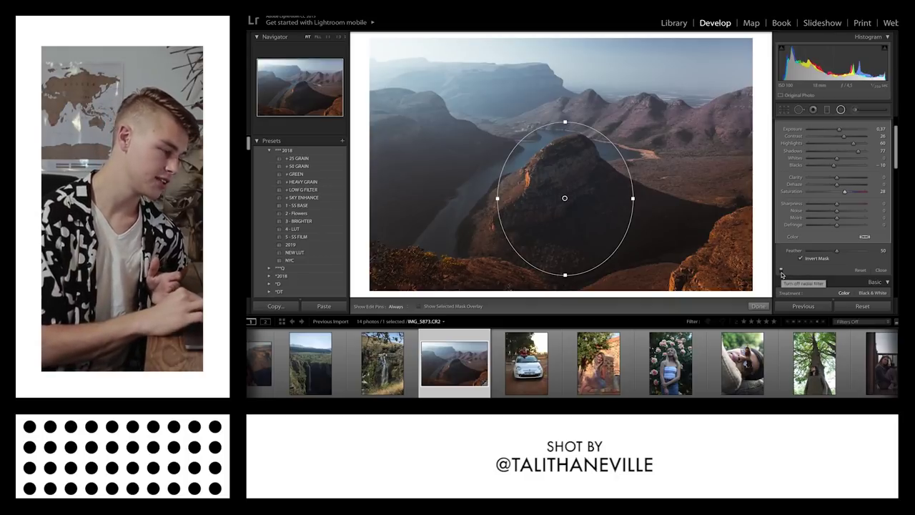
left_click(782, 274)
- Leave the radial filter on and compare the finished canyon edit with the unedited original
left_click(781, 274)
left_click(781, 274)
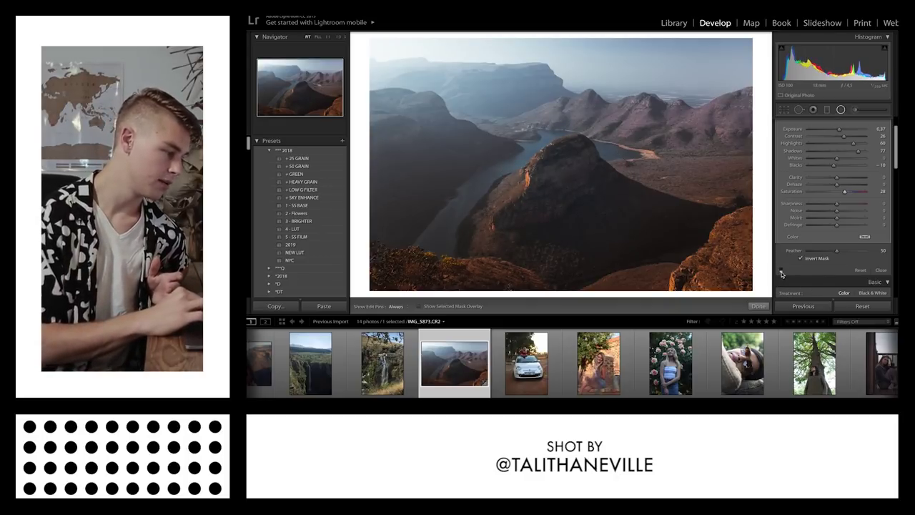
left_click(781, 274)
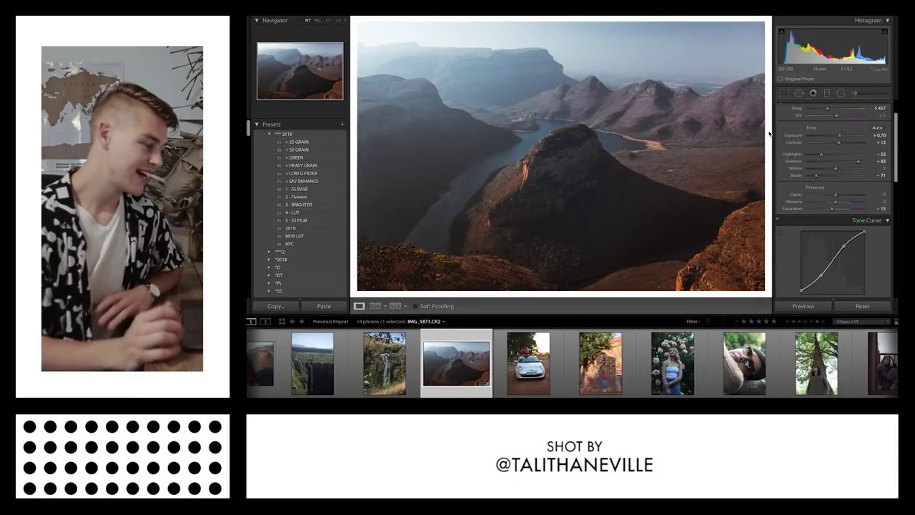
key("backslash")
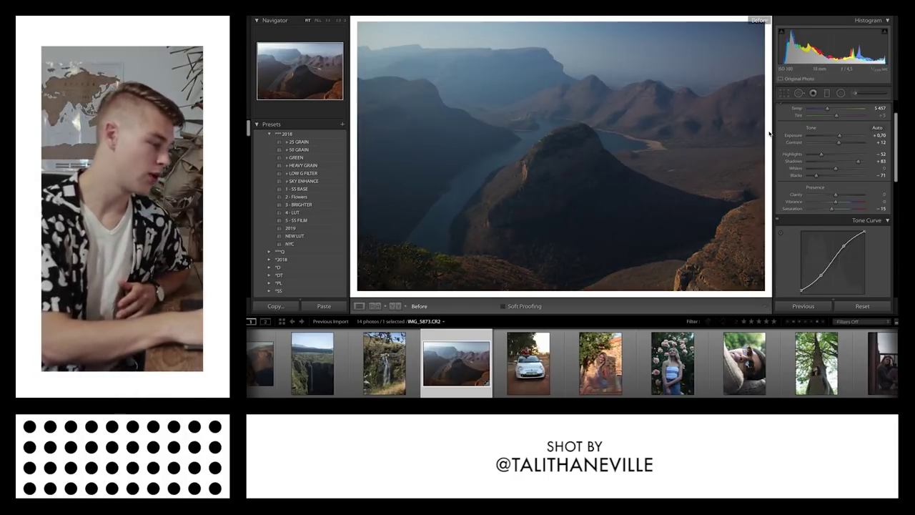
key("backslash")
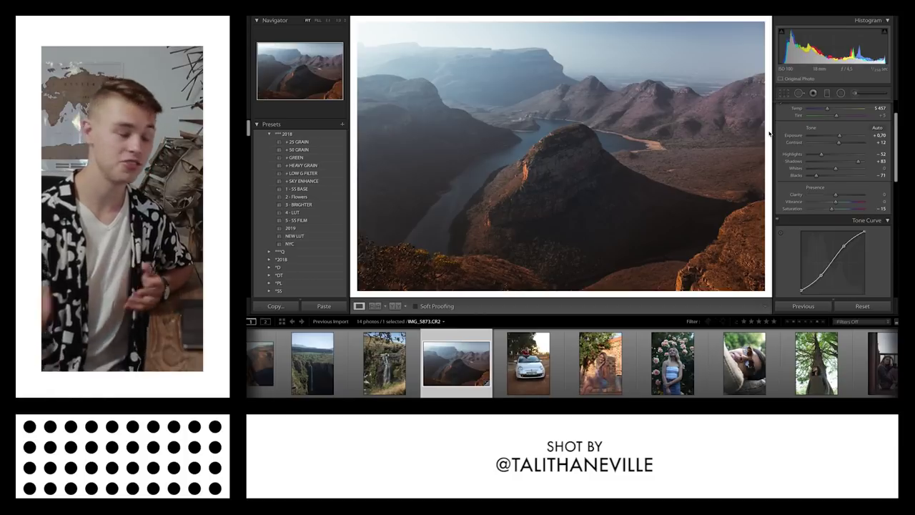
key("backslash")
key("backslash")
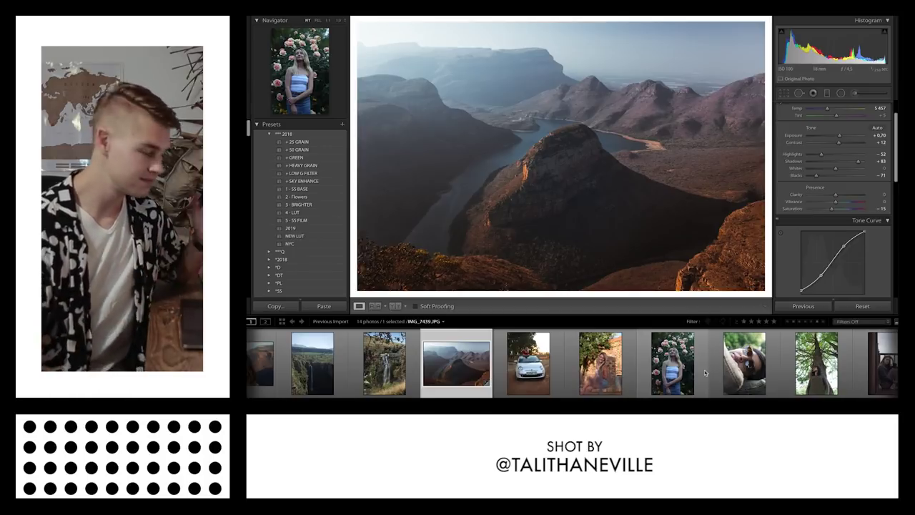
- Open the sunglasses portrait DSC03260.ARW and brighten its tone curve, adding a lower point
left_click(672, 372)
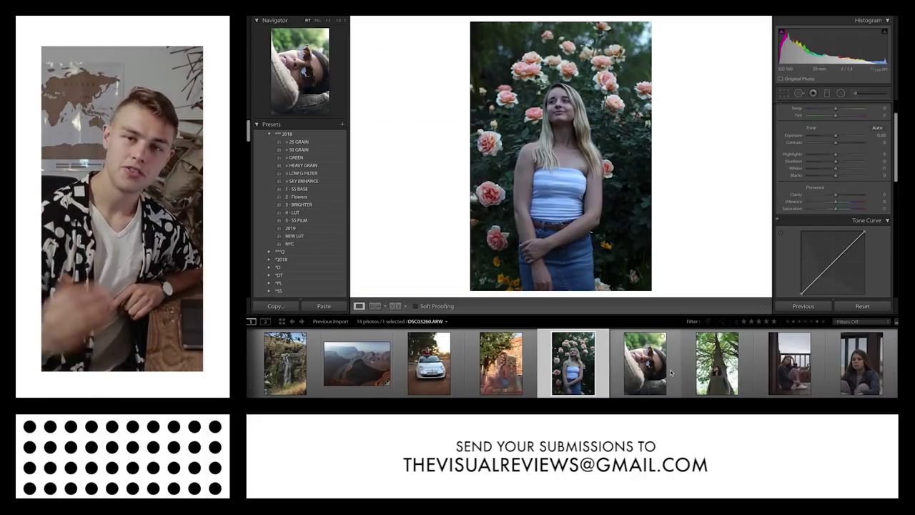
left_click(671, 372)
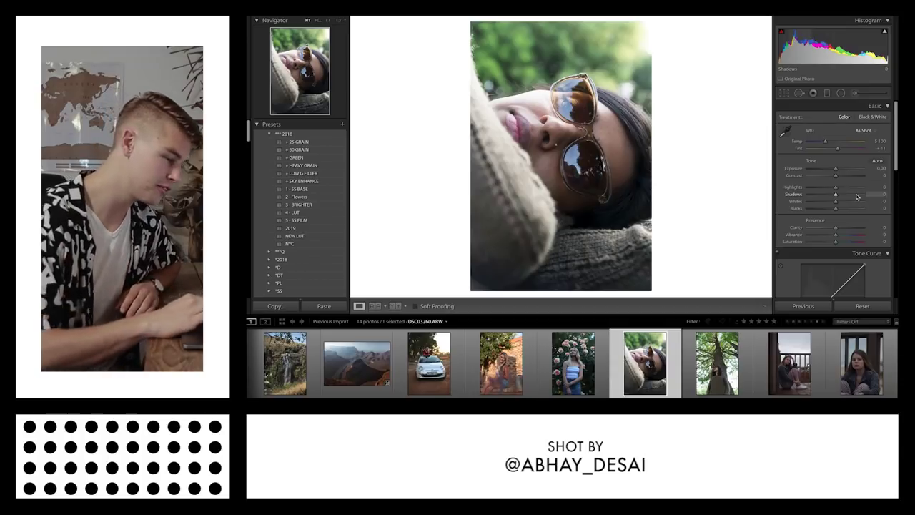
scroll(858, 196, "down", 2)
left_click_drag(853, 229, 850, 226)
left_click(818, 263)
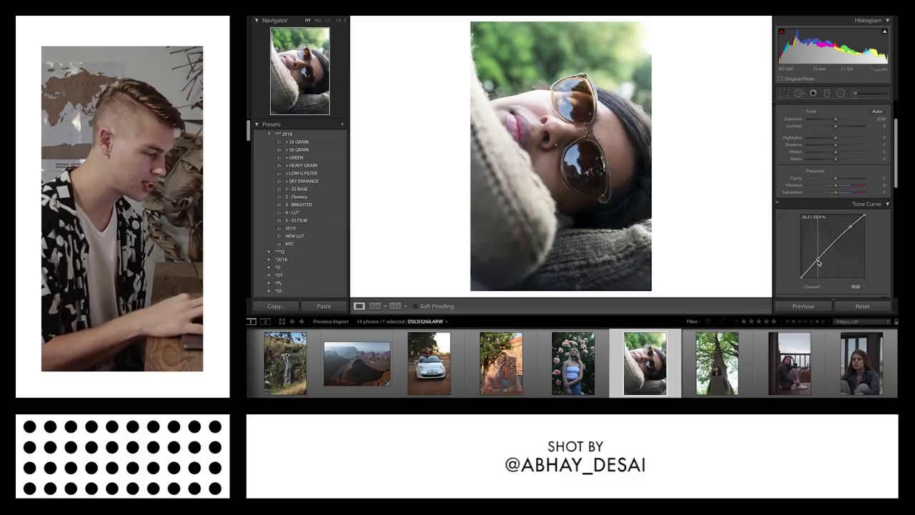
- Add a midpoint and lift a low point on the Green channel curve
left_click(856, 287)
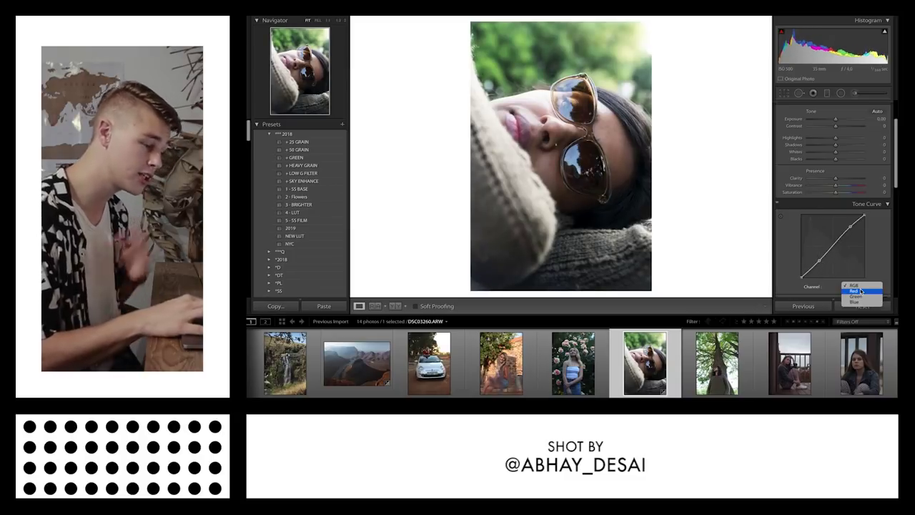
left_click(860, 293)
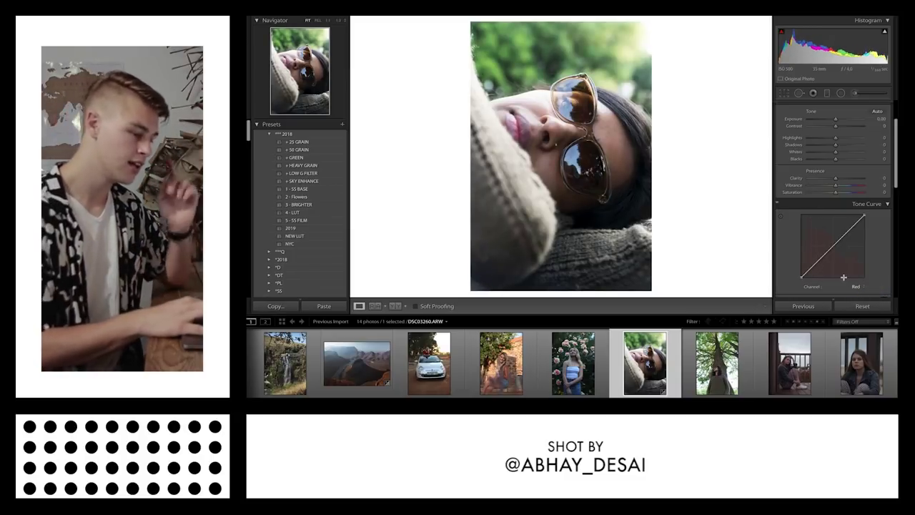
left_click(856, 287)
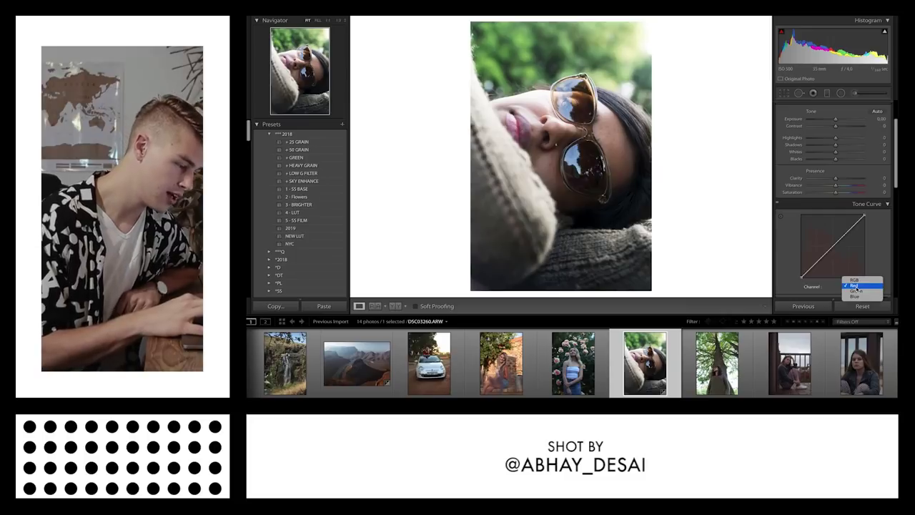
left_click(861, 290)
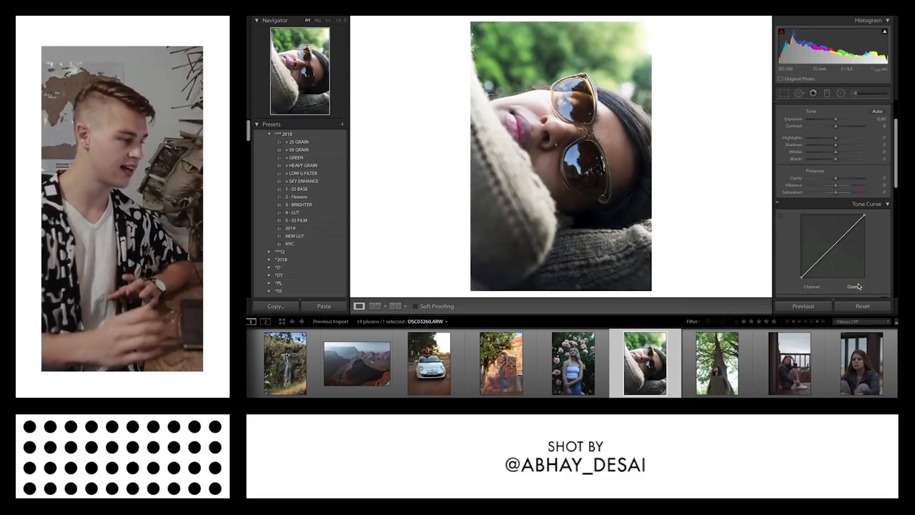
left_click(833, 247)
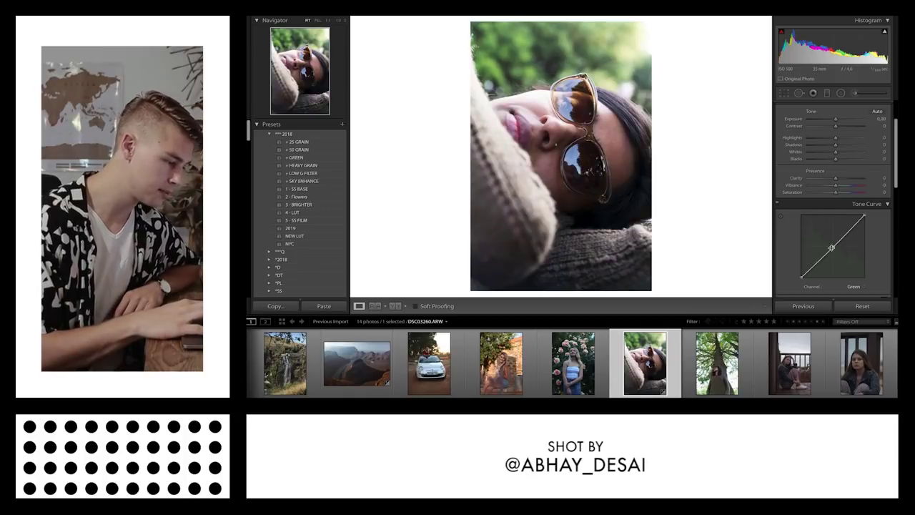
left_click_drag(833, 248, 833, 246)
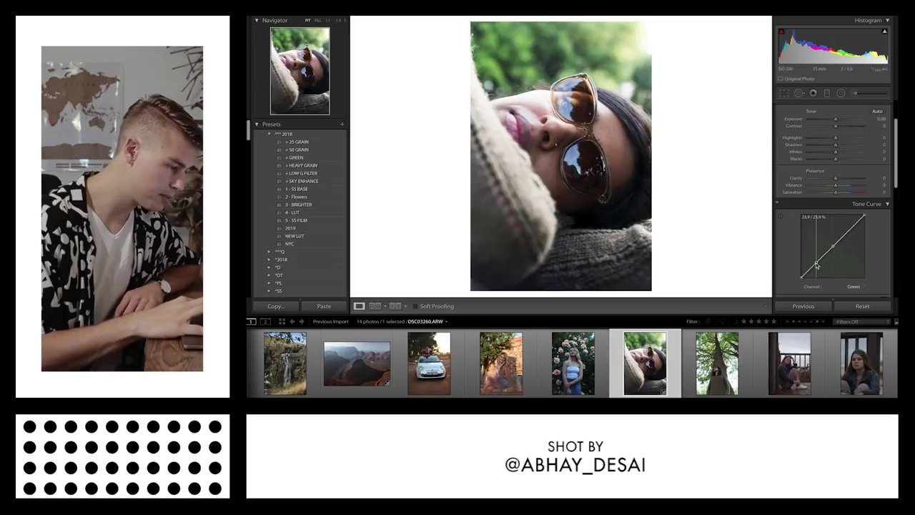
left_click_drag(816, 267, 816, 265)
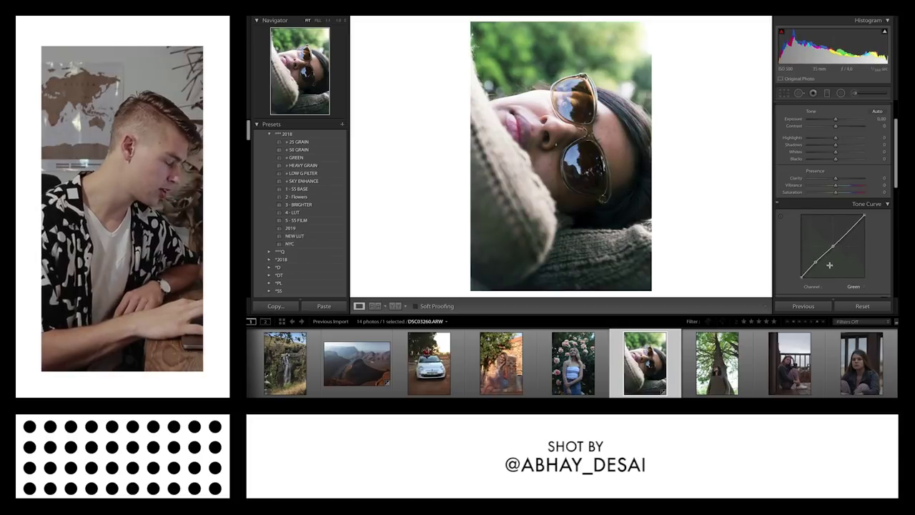
- Add a Blue channel midpoint and pull its shadow point slightly down
left_click(856, 289)
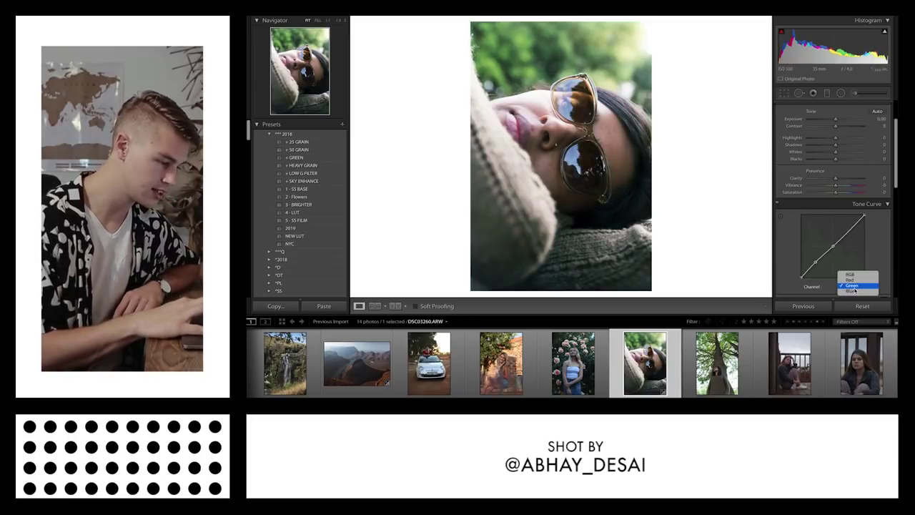
left_click(858, 294)
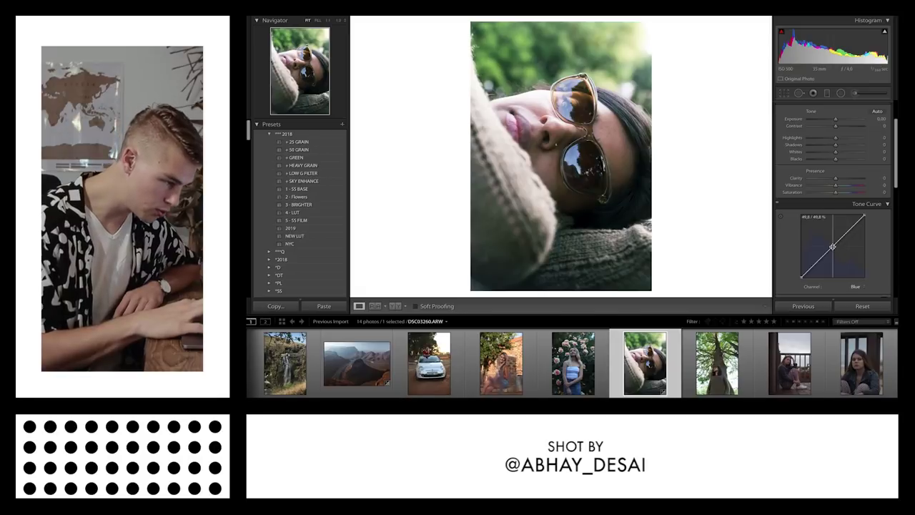
left_click(833, 249)
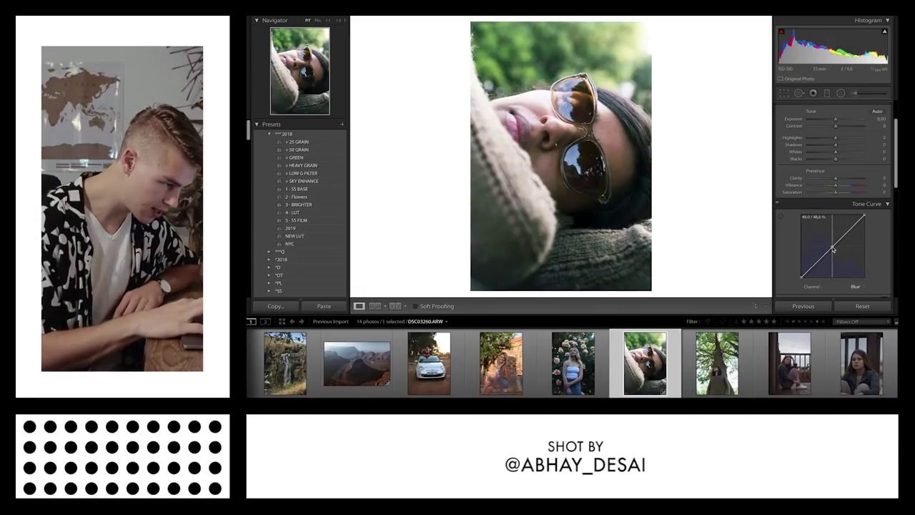
left_click_drag(818, 262, 816, 264)
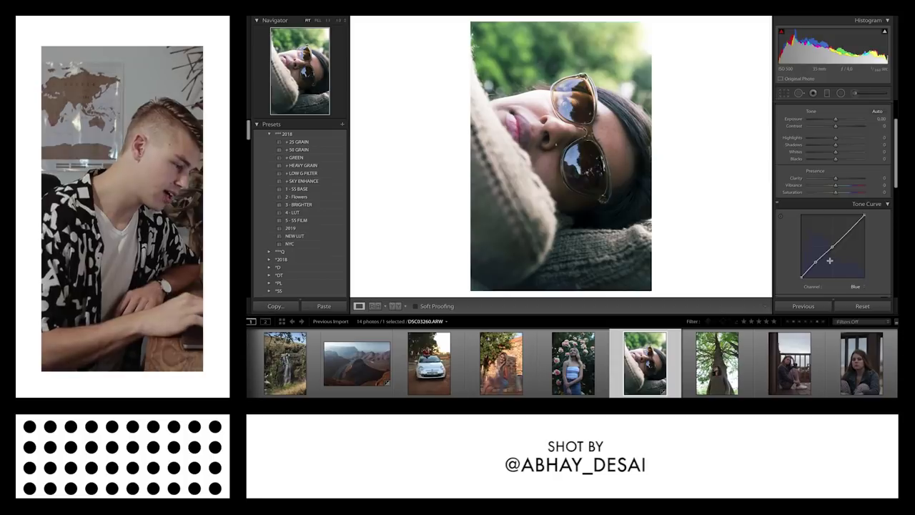
scroll(829, 261, "down", 5)
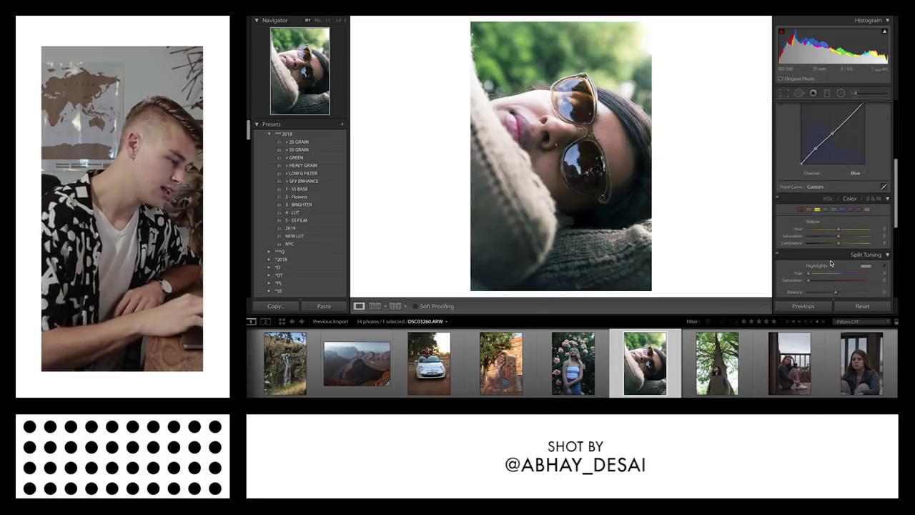
- Lower Green saturation in HSL and drop Blue saturation to -71
left_click(825, 208)
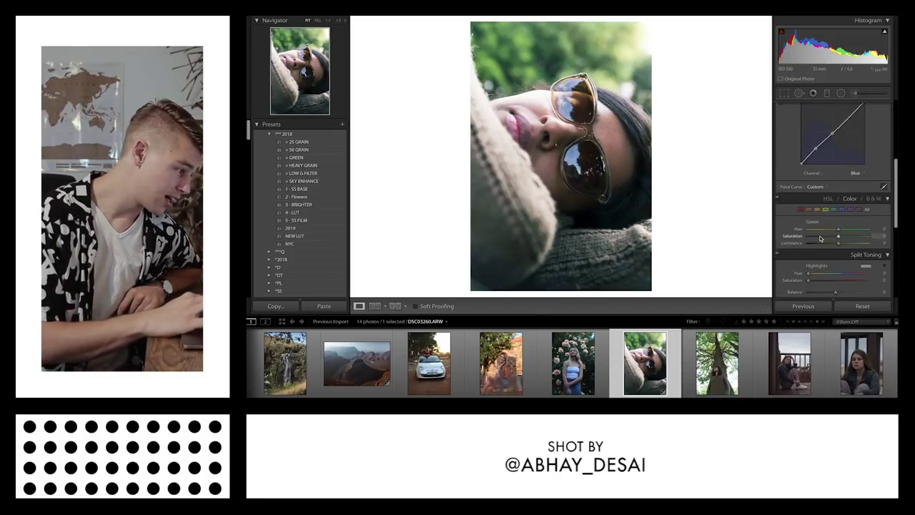
mouse_move(821, 238)
left_mouse_down()
mouse_move(805, 238)
mouse_move(827, 236)
mouse_move(826, 246)
mouse_move(809, 237)
mouse_move(831, 245)
mouse_move(814, 239)
left_mouse_up()
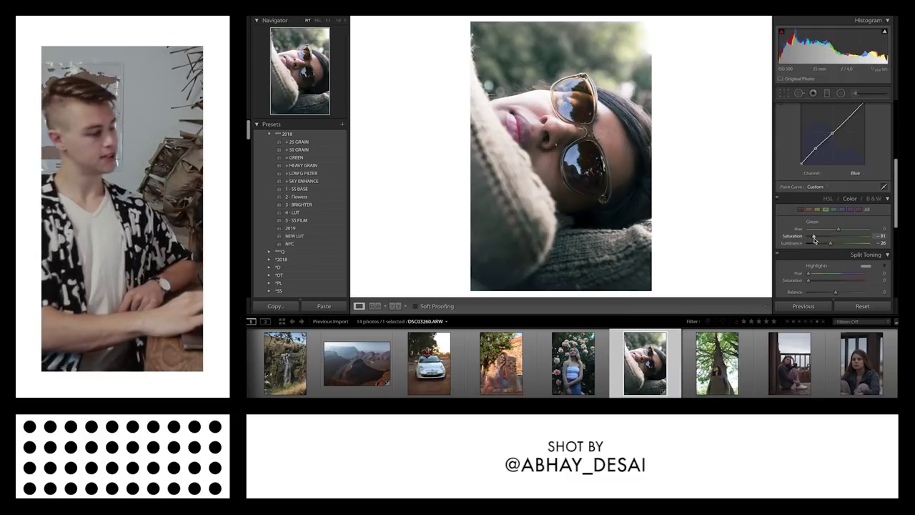
left_click(842, 210)
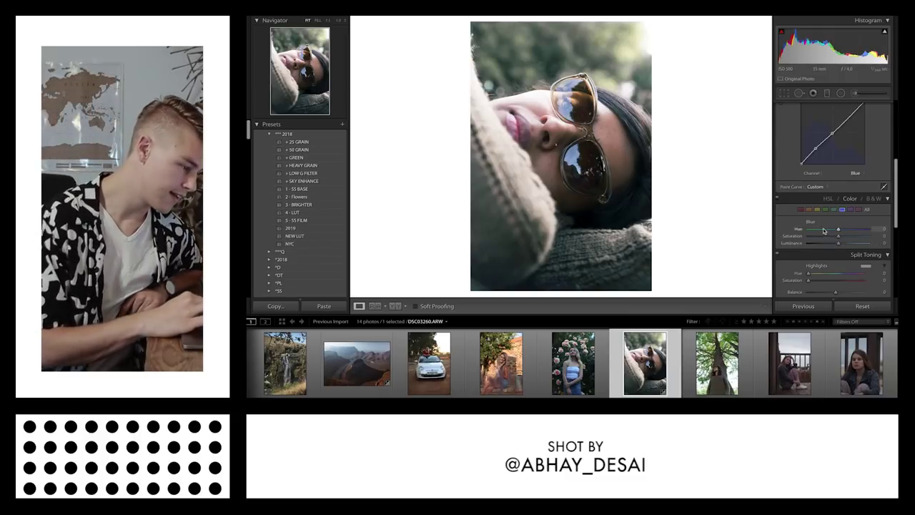
left_click_drag(819, 237, 835, 245)
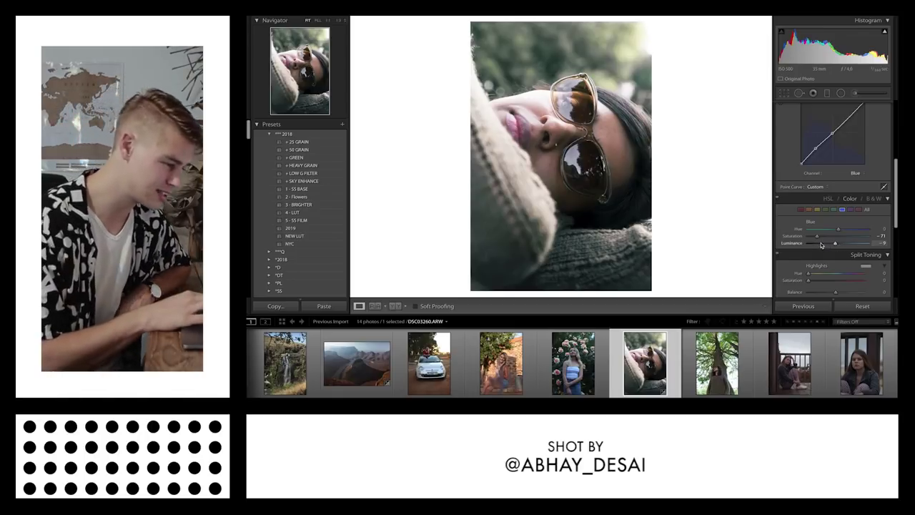
scroll(835, 243, "up", 5)
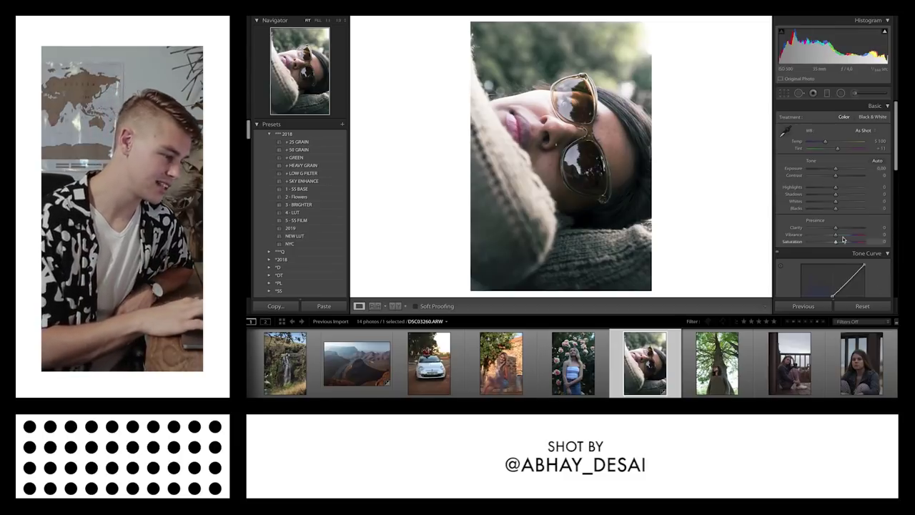
- Set Shadows to +58 and Blacks to -59, then show the Before & After comparison
left_click(849, 195)
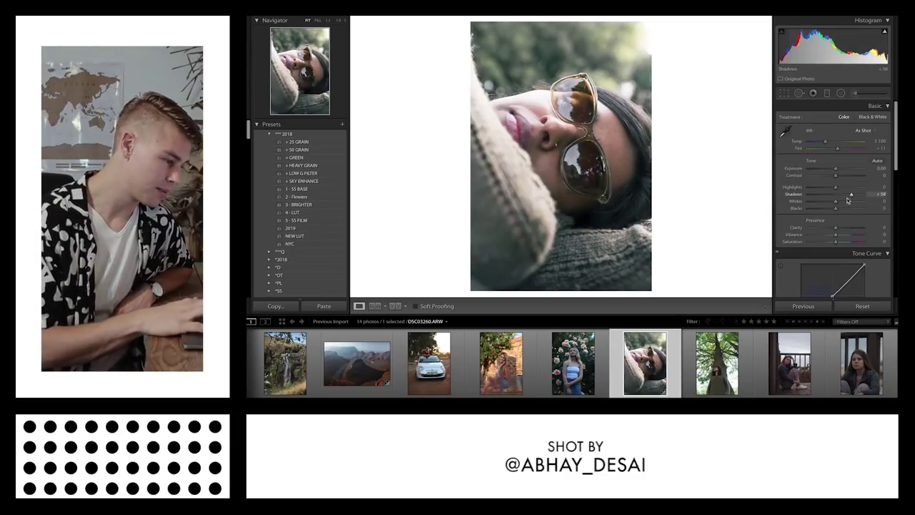
left_click(826, 208)
left_click_drag(825, 210, 851, 203)
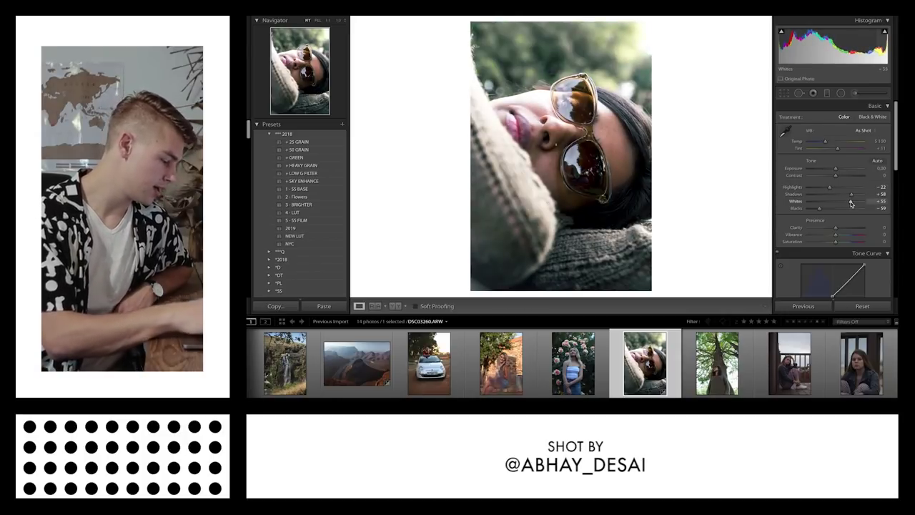
key("y")
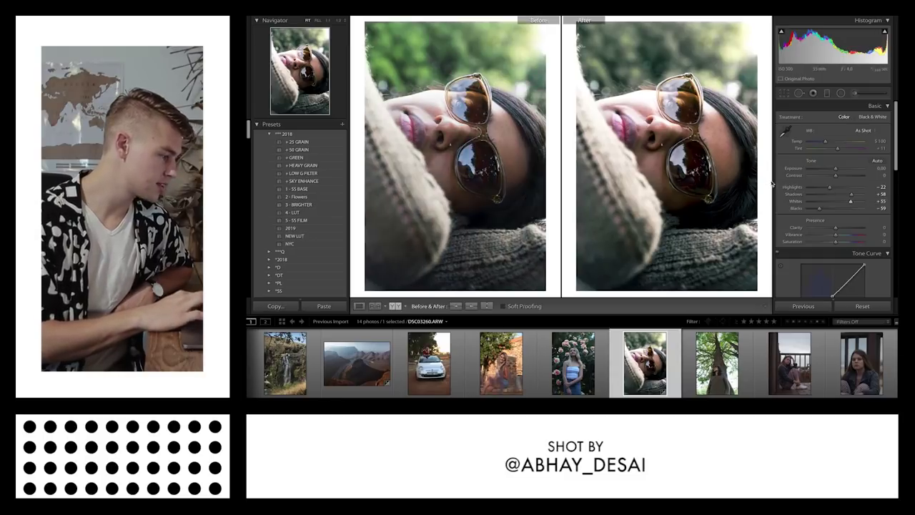
scroll(833, 201, "down", 3)
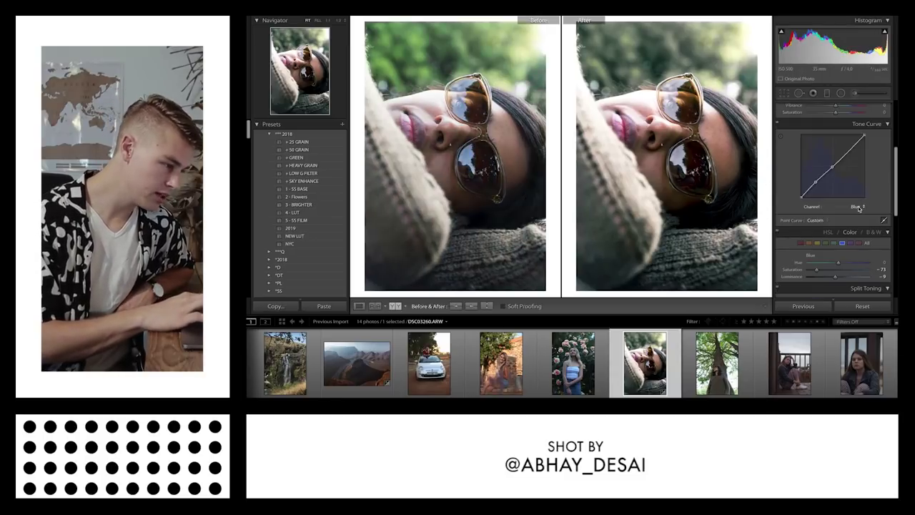
- Switch the Tone Curve to the RGB channel and lift its black point for a faded look
left_click(862, 206)
left_click(853, 189)
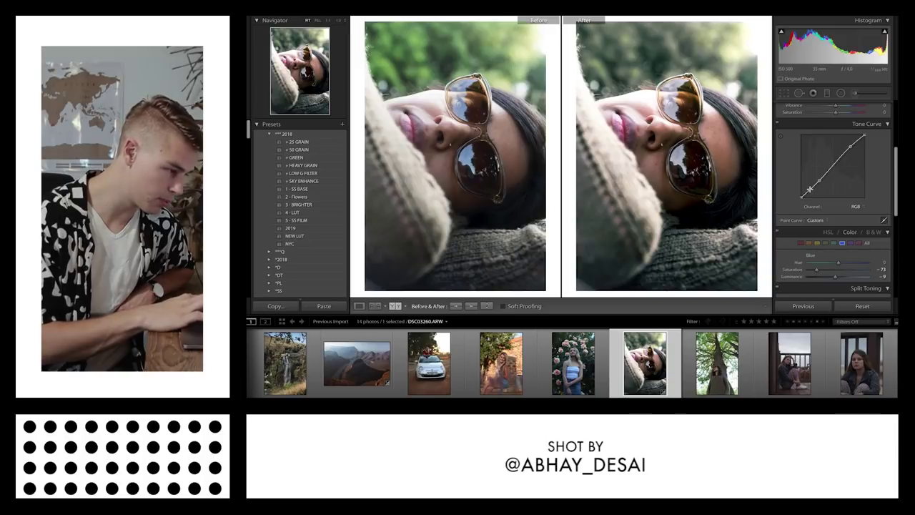
left_click_drag(803, 198, 800, 195)
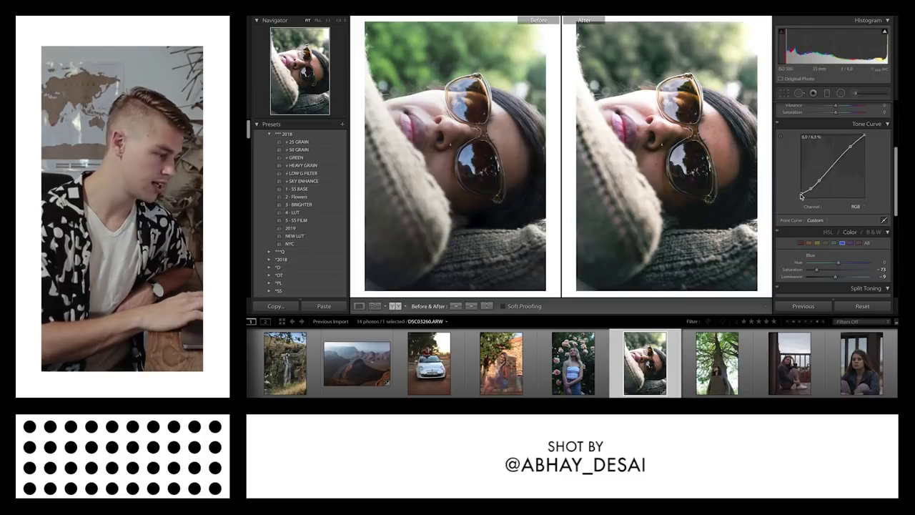
- Split-tone the highlights at hue 215 and the shadows at hue 163, then return to single view
scroll(813, 202, "down", 4)
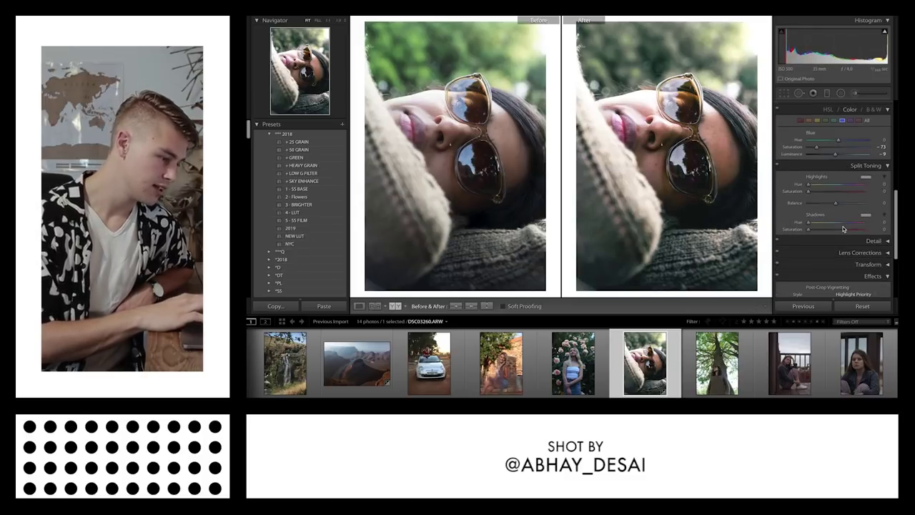
left_click(866, 178)
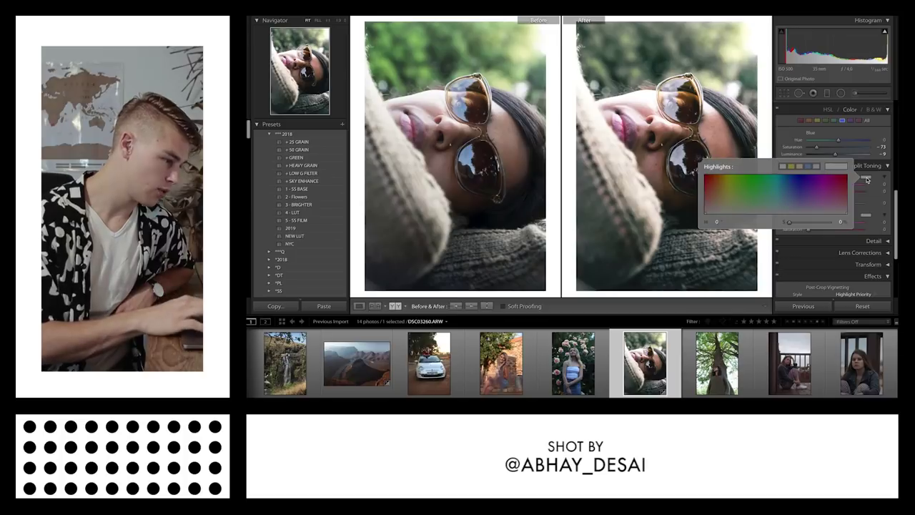
left_click(819, 165)
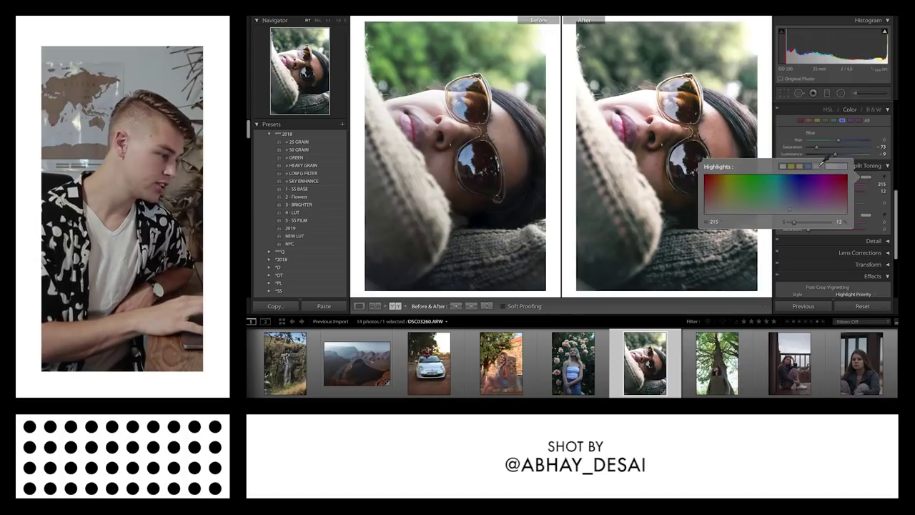
left_click(698, 159)
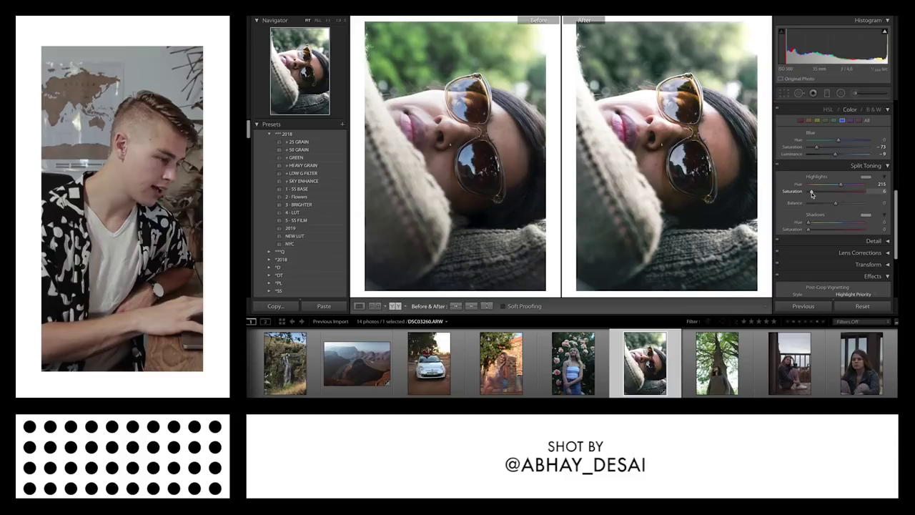
left_click(866, 214)
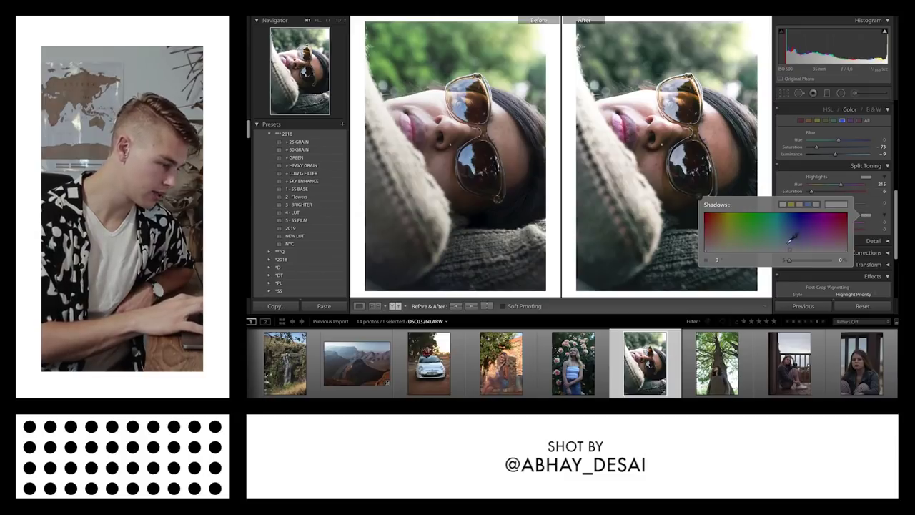
left_click_drag(772, 243, 774, 245)
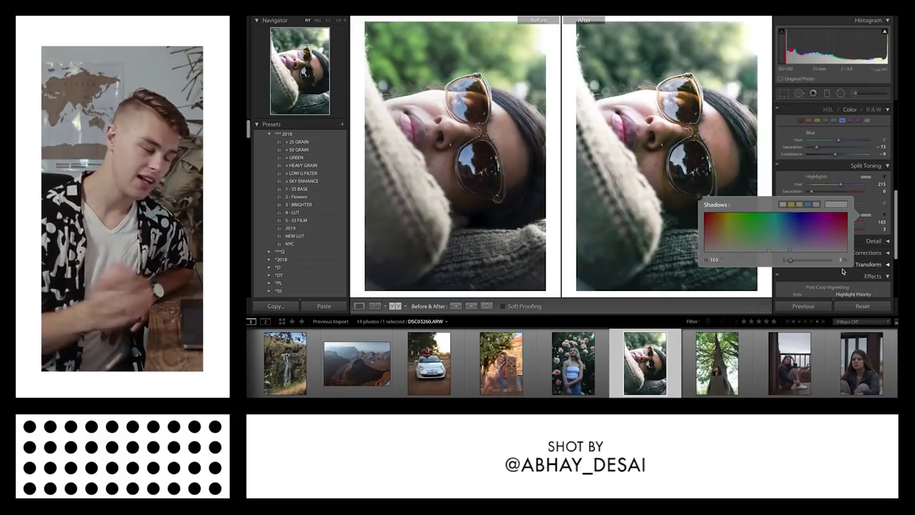
left_click(697, 198)
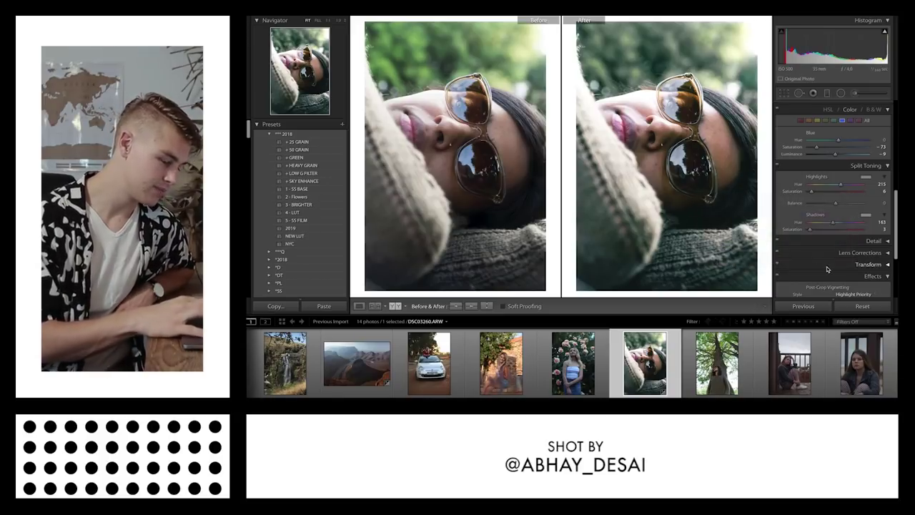
key("y")
key("y")
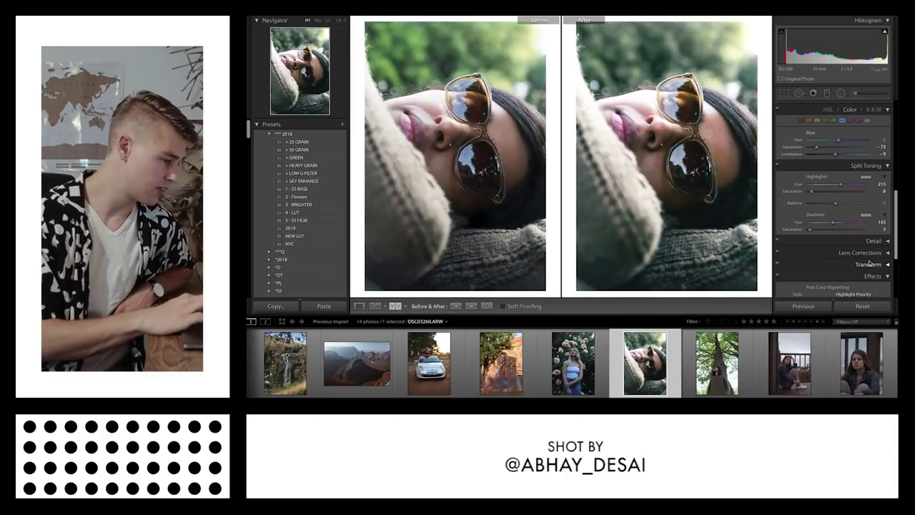
- Check the Lens Corrections profile, then raise Effects Grain Amount to 30
scroll(854, 249, "down", 1)
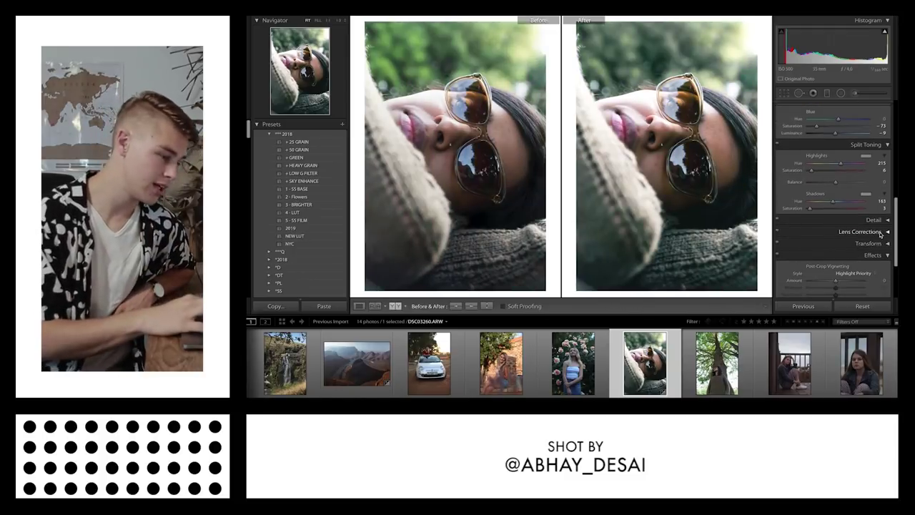
left_click(862, 232)
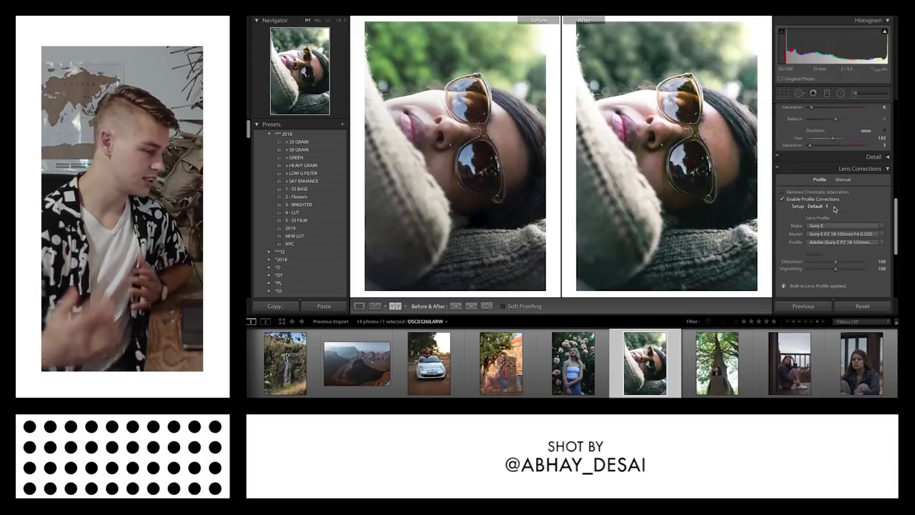
scroll(833, 208, "down", 4)
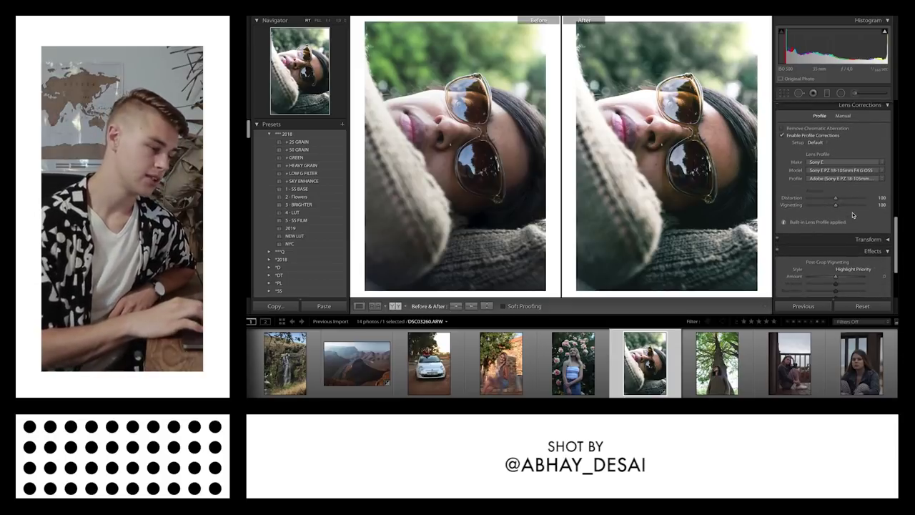
scroll(853, 215, "down", 3)
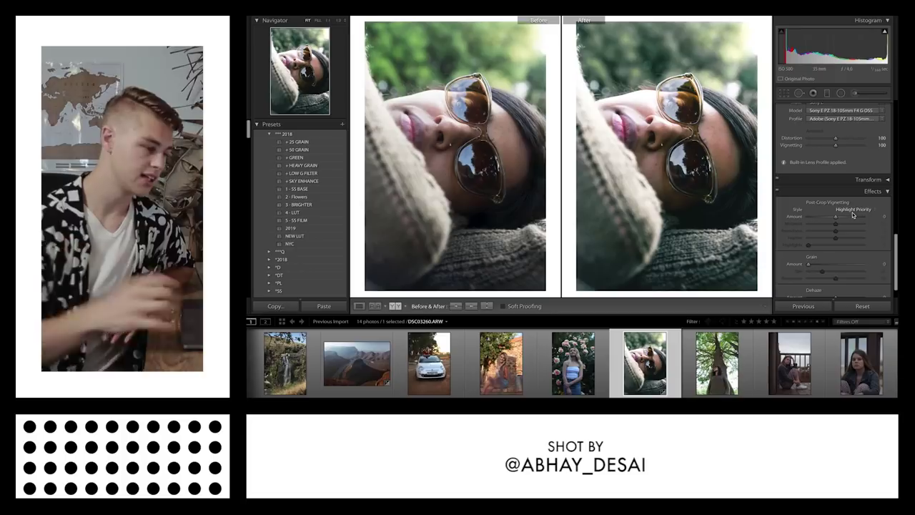
scroll(852, 215, "down", 1)
left_click_drag(809, 244, 820, 246)
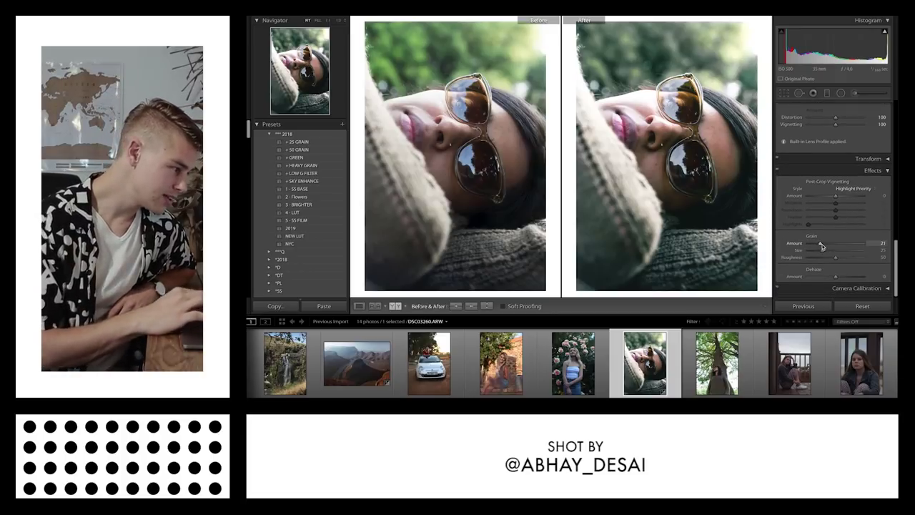
left_click_drag(822, 245, 825, 245)
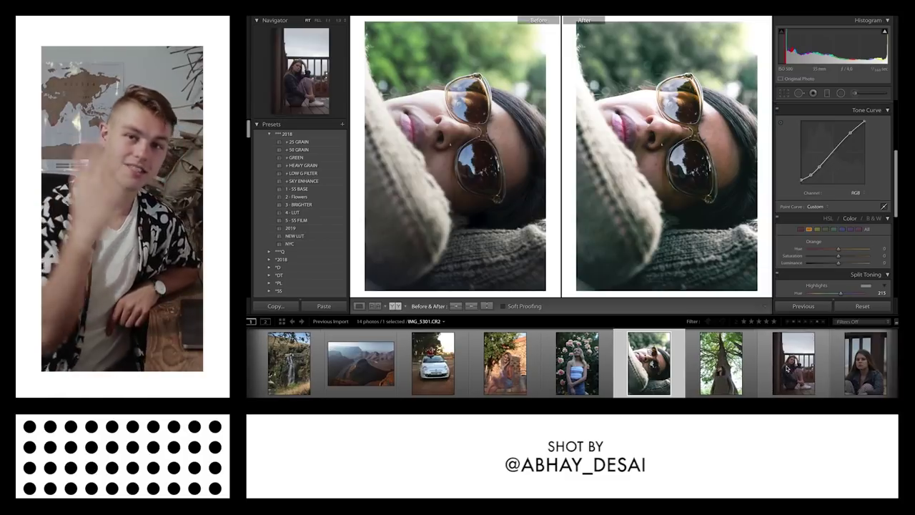
left_click(843, 377)
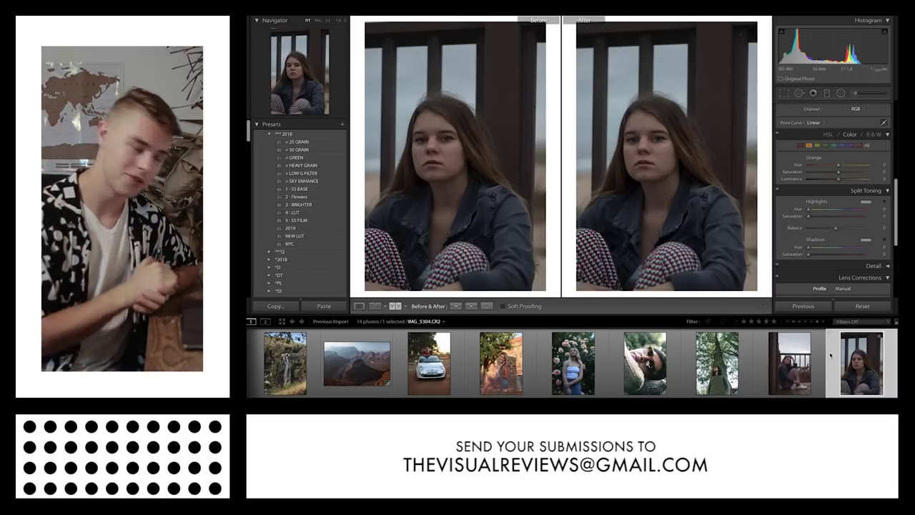
key("Left")
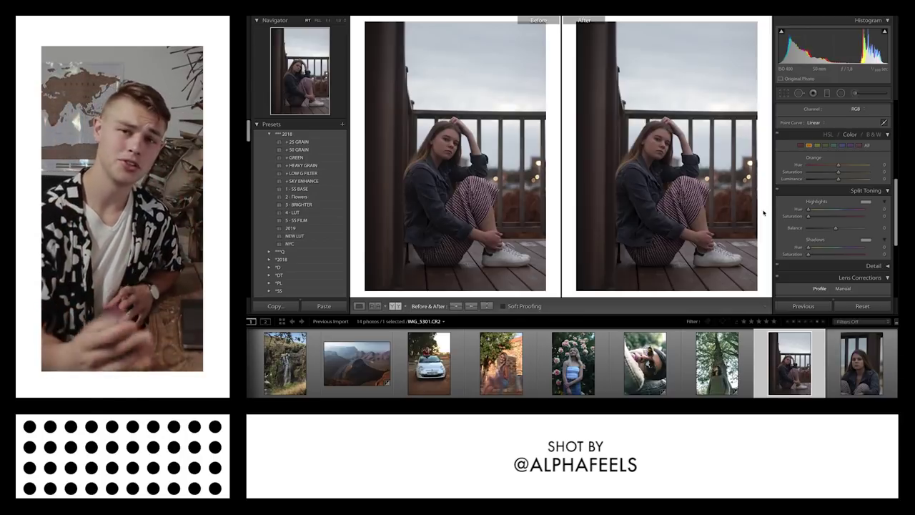
- Cool the Temp, tint highlights at hue 215 with saturation 12, and desaturate the HSL blues
scroll(819, 207, "up", 5)
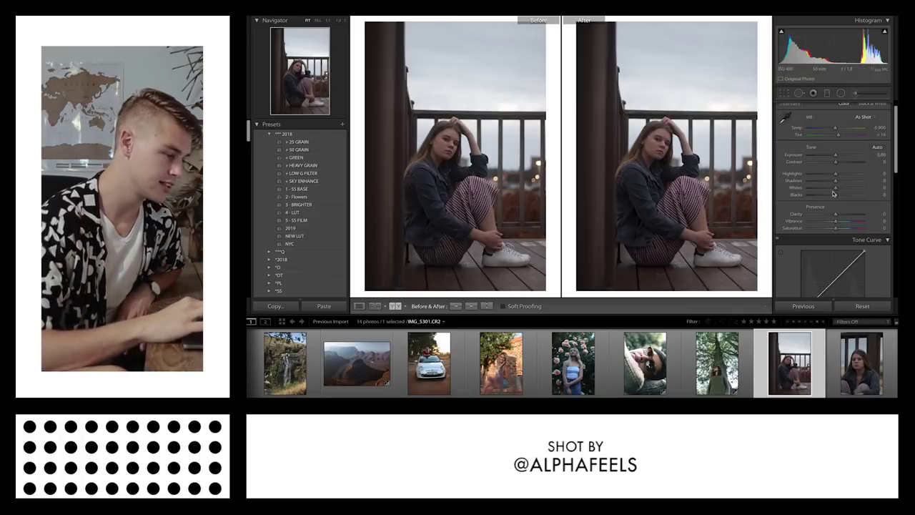
left_click_drag(835, 128, 831, 128)
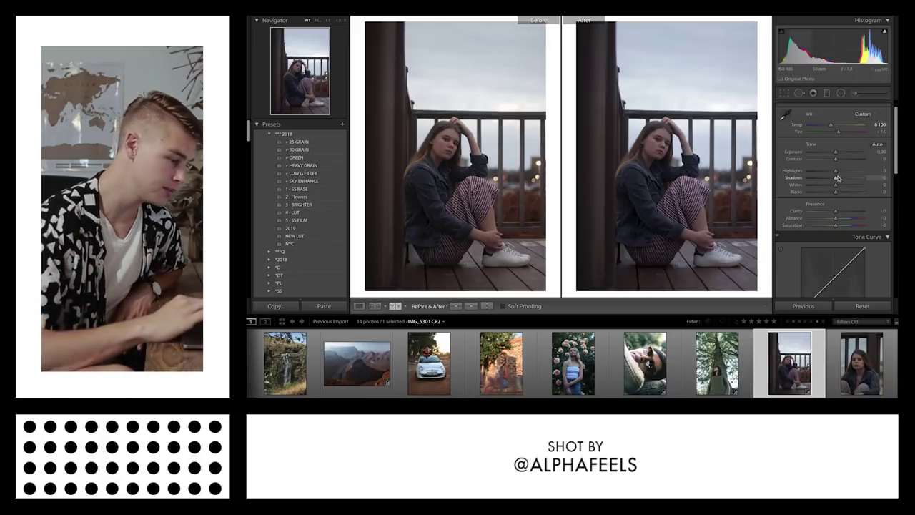
scroll(851, 186, "down", 10)
left_click(867, 209)
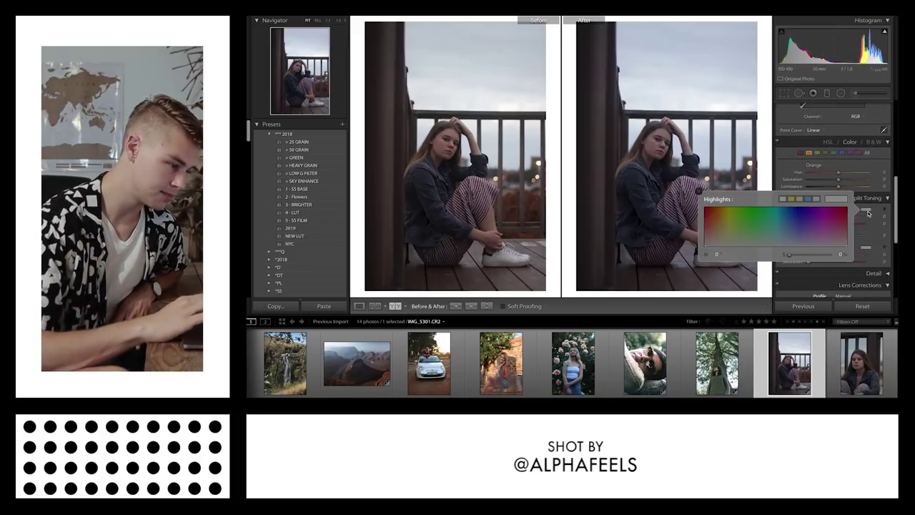
left_click(819, 198)
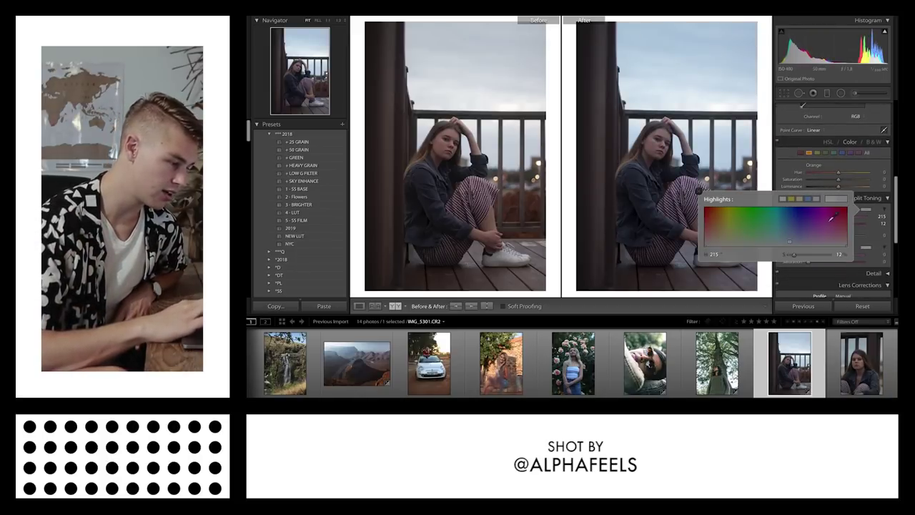
left_click(698, 192)
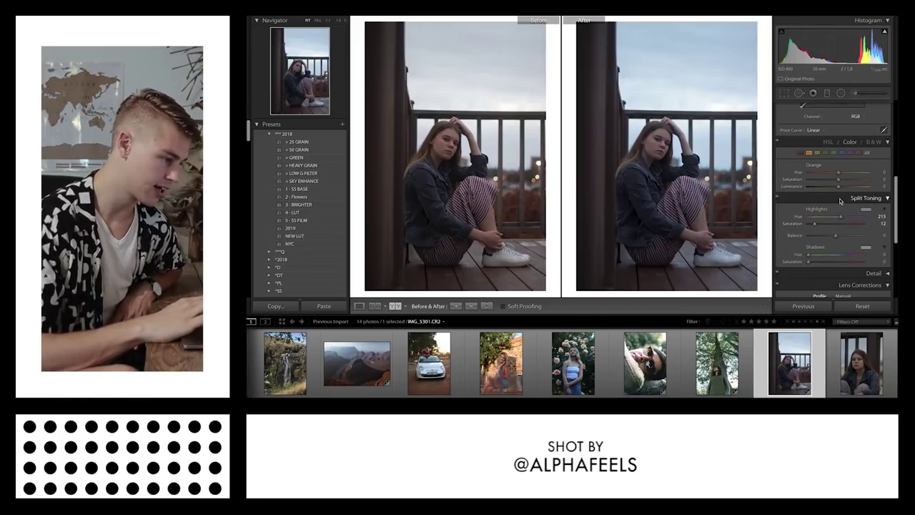
left_click(841, 153)
left_click_drag(827, 179, 817, 180)
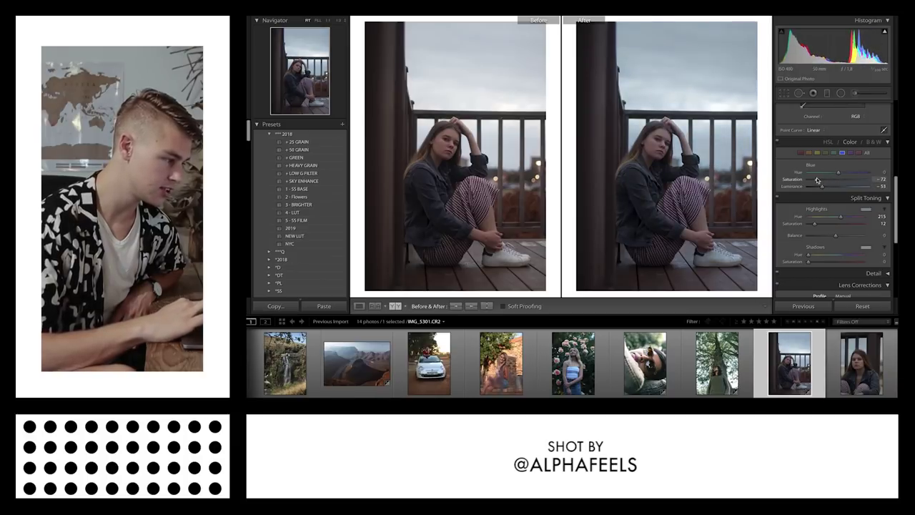
- Shape the Tone Curve into an S-curve with a lower and an upper point
scroll(843, 183, "up", 3)
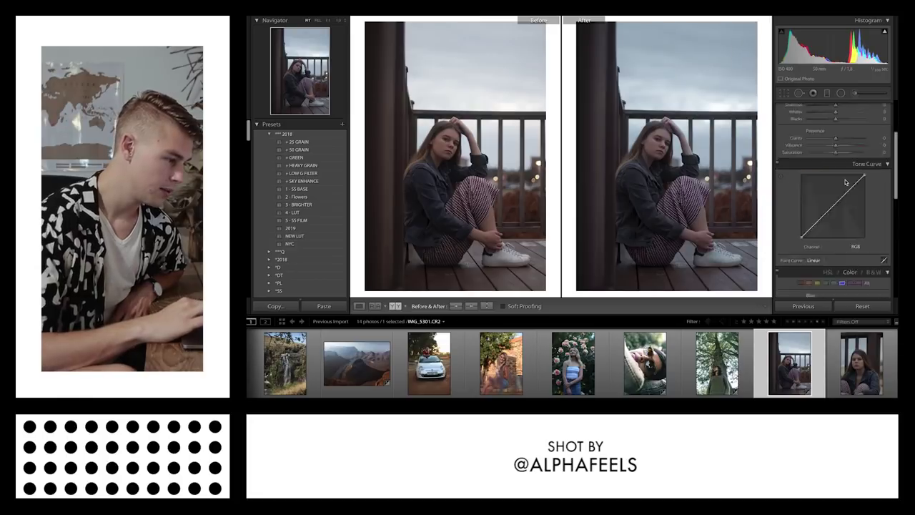
scroll(846, 183, "up", 2)
left_click_drag(849, 219, 847, 218)
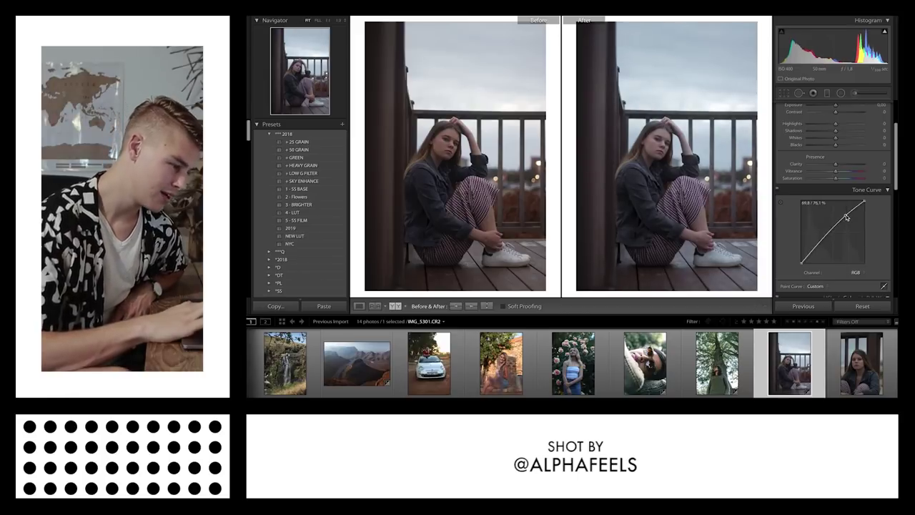
left_click_drag(818, 245, 821, 250)
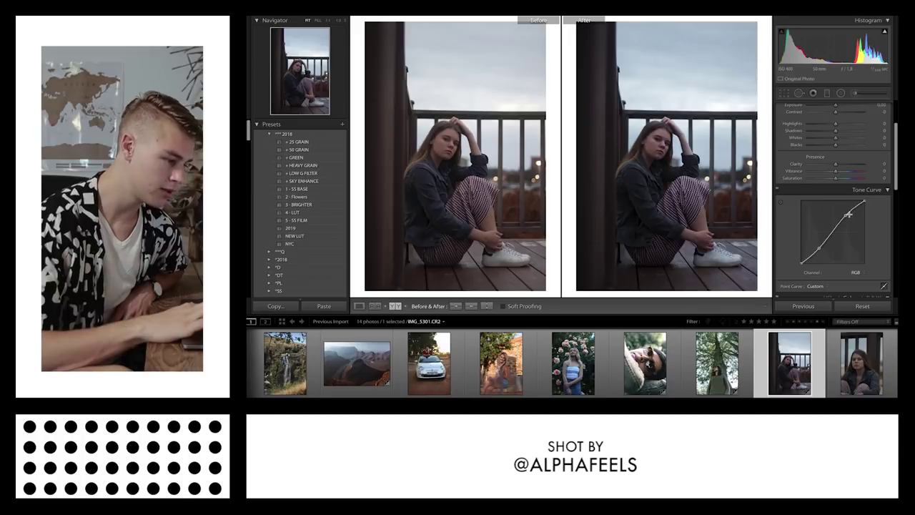
left_click_drag(846, 217, 868, 208)
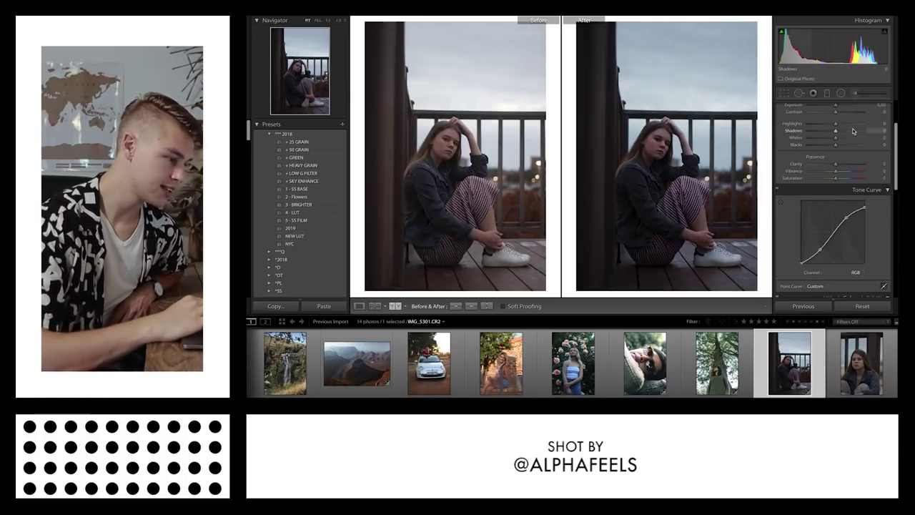
- Set Shadows to +69, Blacks to -36 and pull Highlights down to -36
left_click_drag(835, 131, 856, 133)
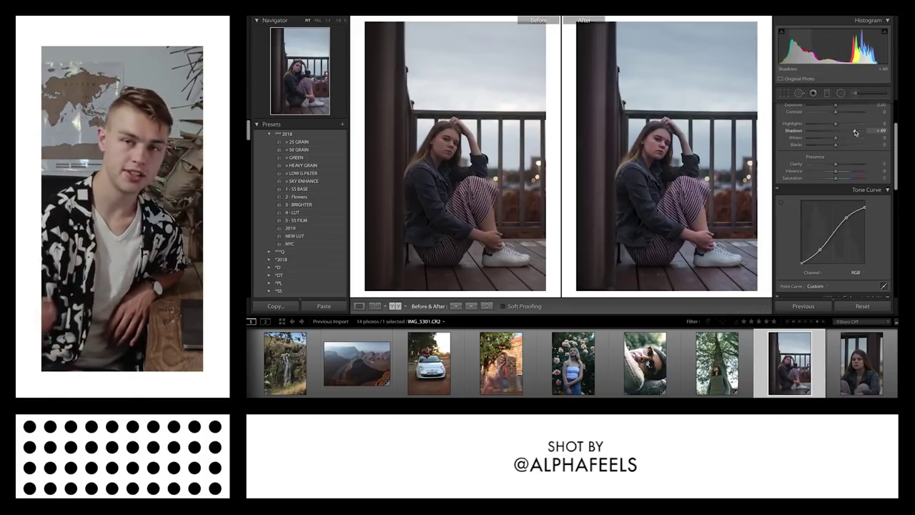
left_click_drag(835, 145, 826, 149)
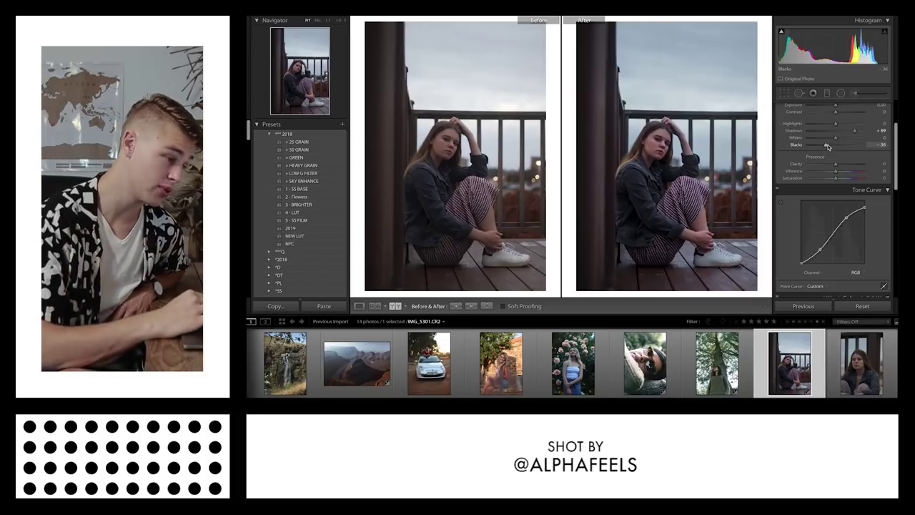
mouse_move(835, 124)
left_mouse_down()
mouse_move(826, 127)
mouse_move(839, 140)
mouse_move(825, 125)
left_mouse_up()
scroll(874, 227, "down", 3)
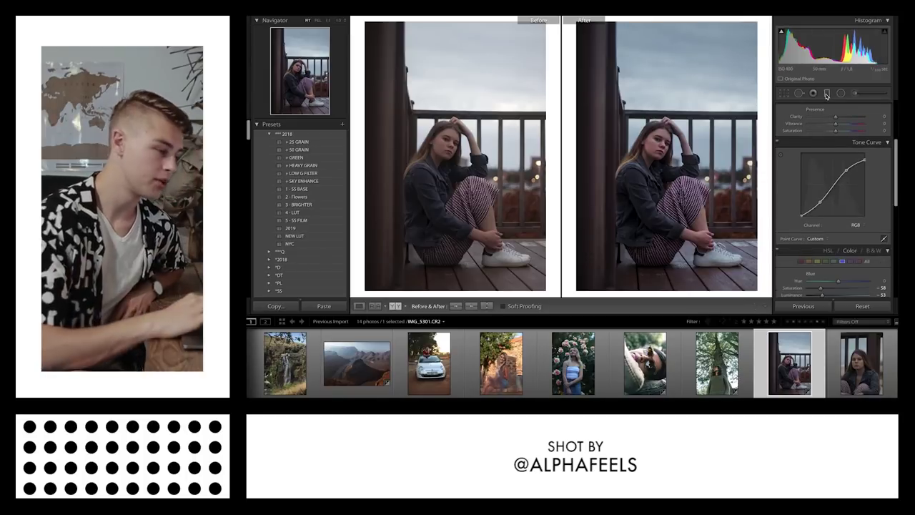
- Add -0.22 exposure graduated filters over the sky and vertically across the left side
left_click(826, 94)
left_click_drag(676, 250, 673, 139)
left_click_drag(675, 193, 683, 114)
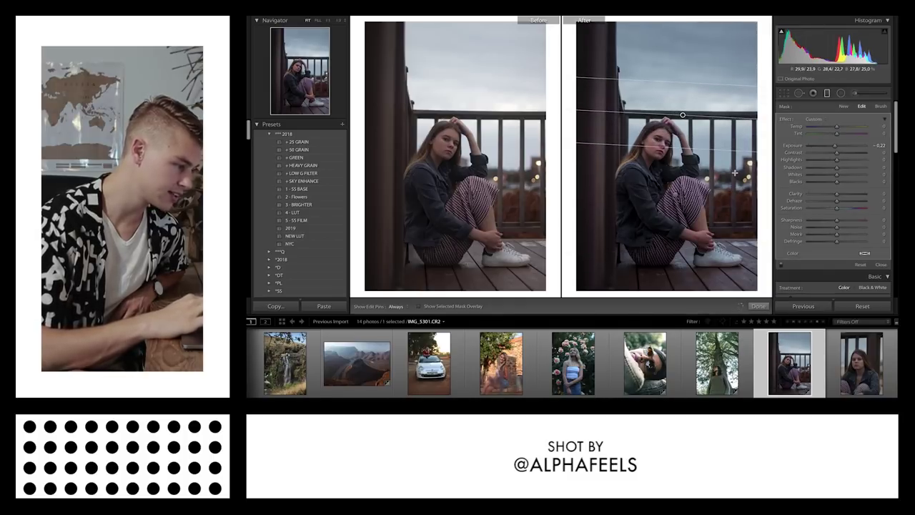
left_click_drag(608, 180, 661, 179)
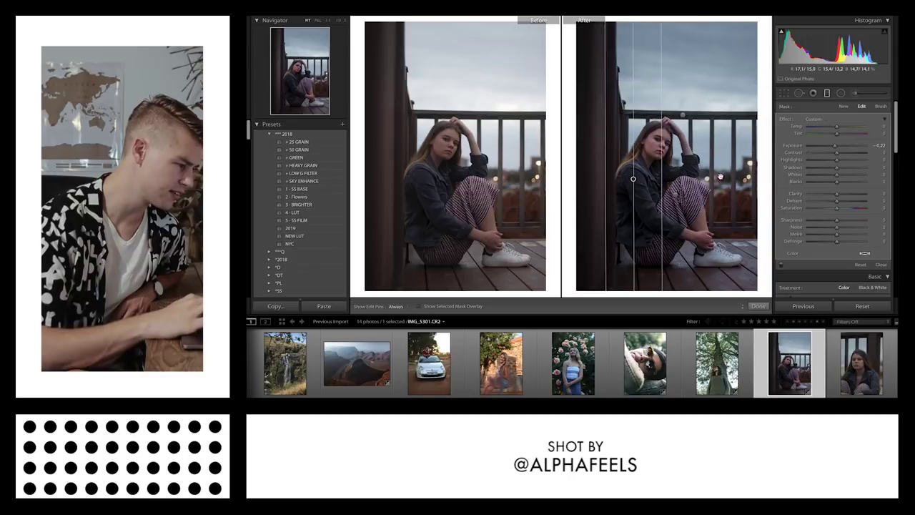
key("m")
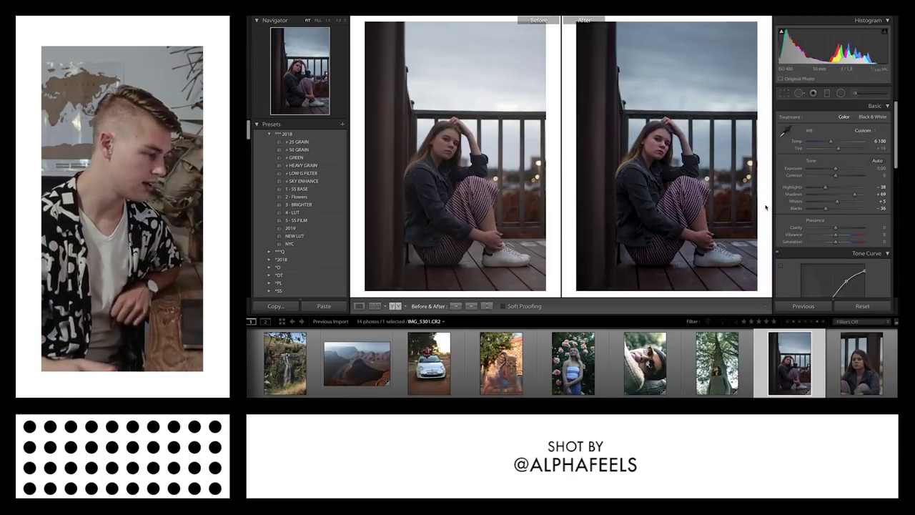
scroll(833, 207, "down", 8)
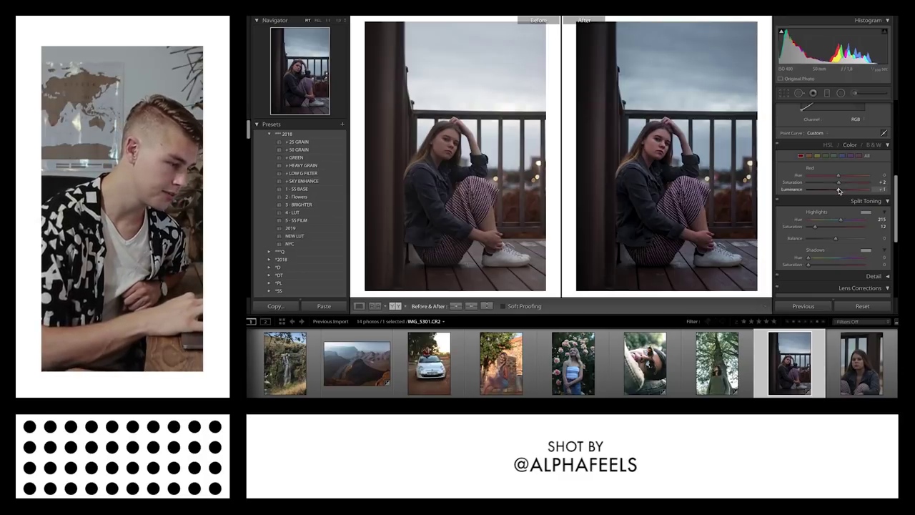
- Brighten HSL reds to +20 luminance and set Grain Amount and Size to 46
left_click_drag(842, 191, 845, 189)
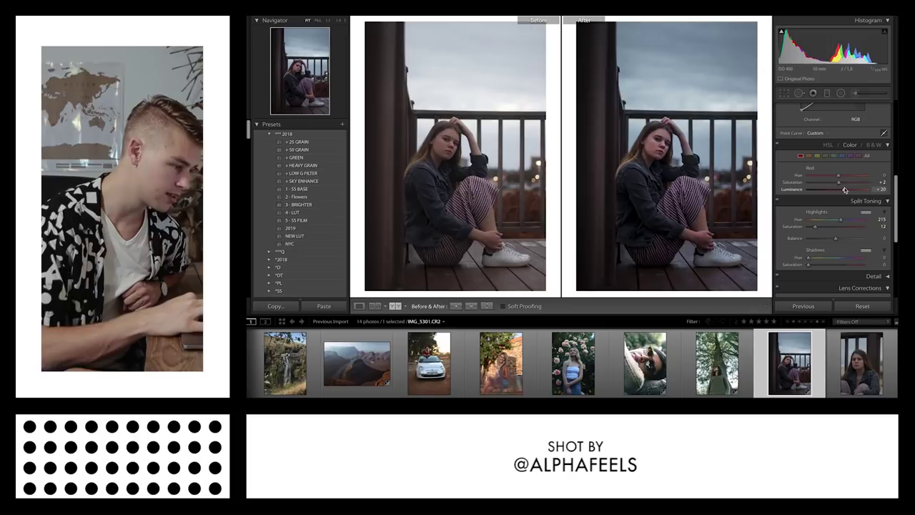
scroll(832, 252, "down", 5)
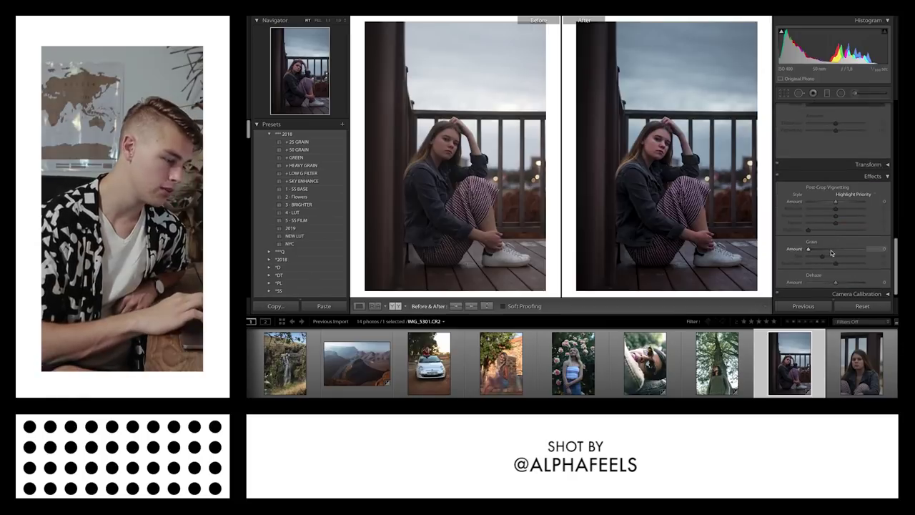
left_click(831, 253)
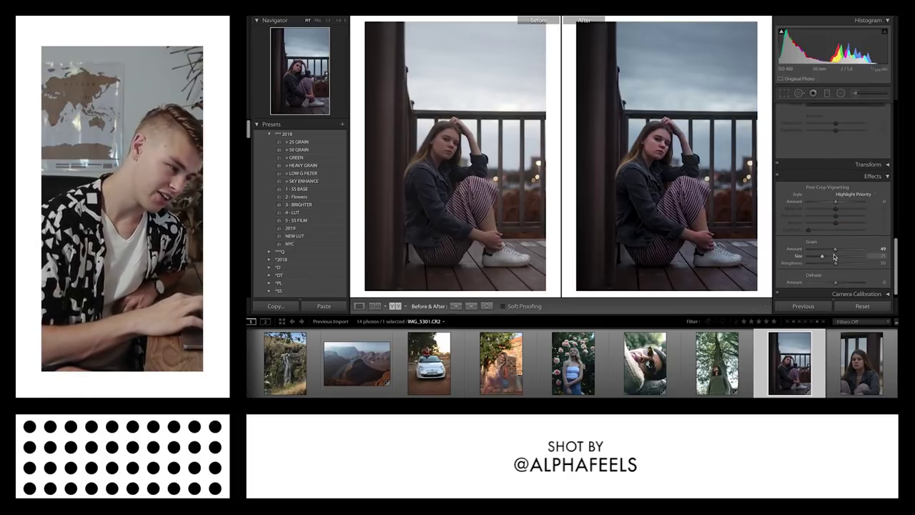
left_click(834, 256)
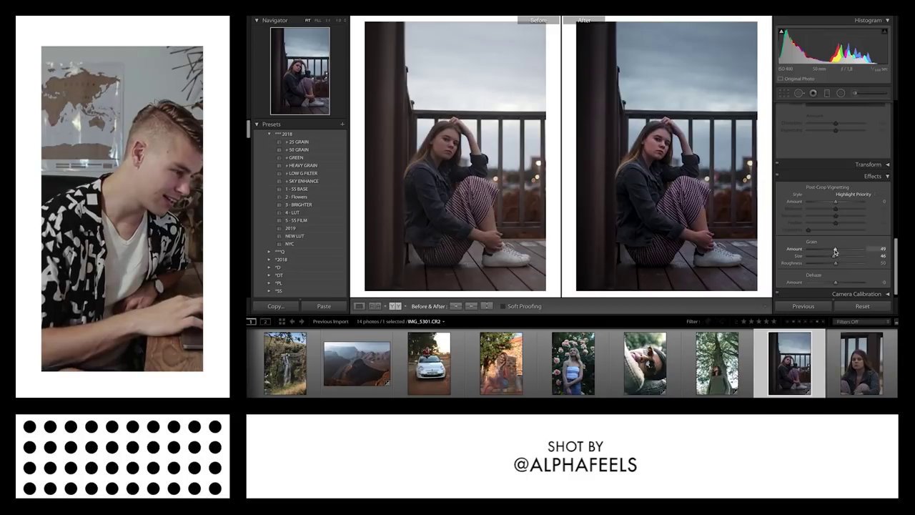
left_click_drag(835, 250, 830, 250)
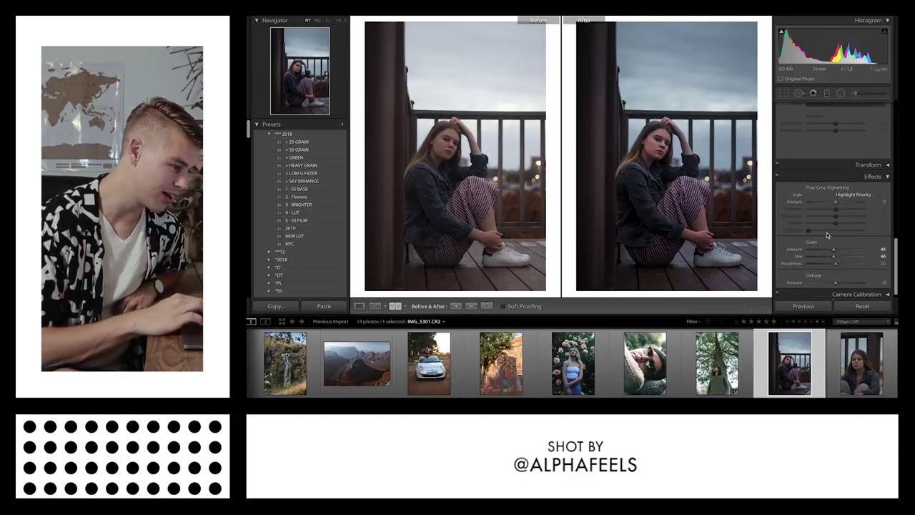
- Toggle between the original and edited versions with the backslash key to compare
scroll(827, 236, "up", 1)
key("backslash")
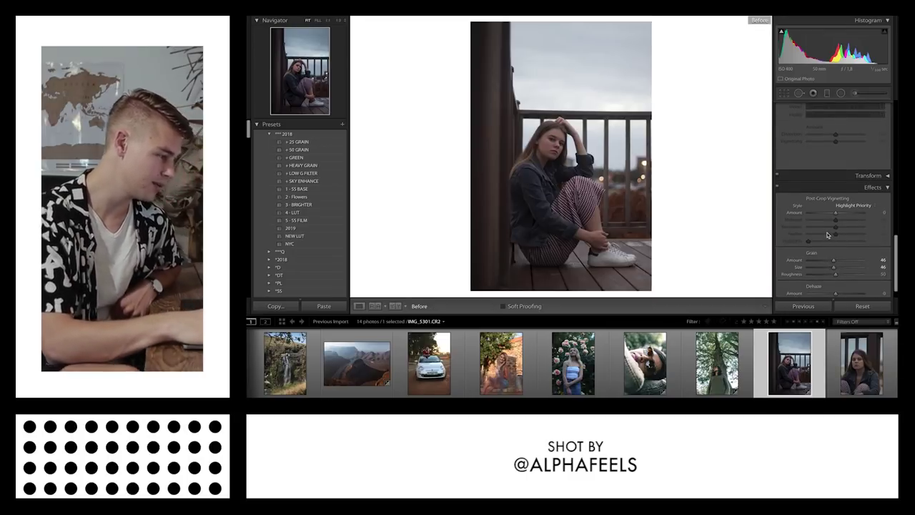
key("backslash")
key("backslash")
key("backslash")
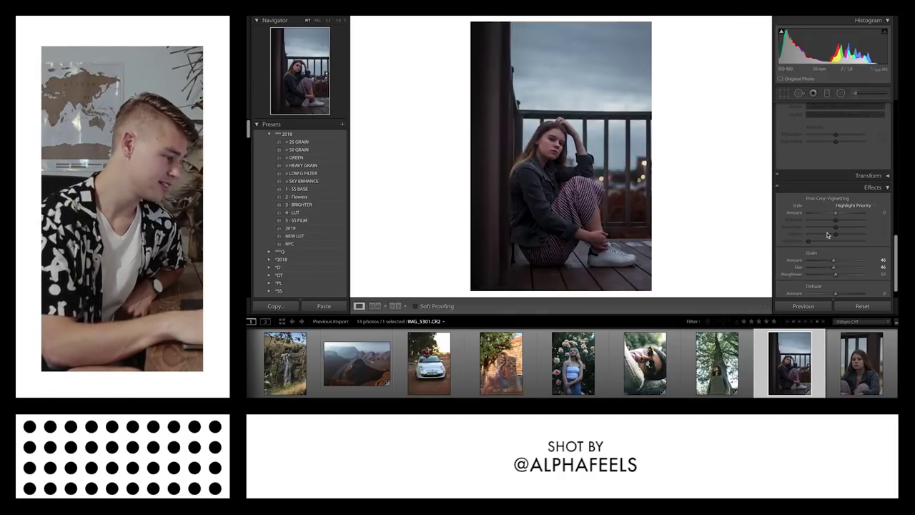
key("backslash")
key("backslash")
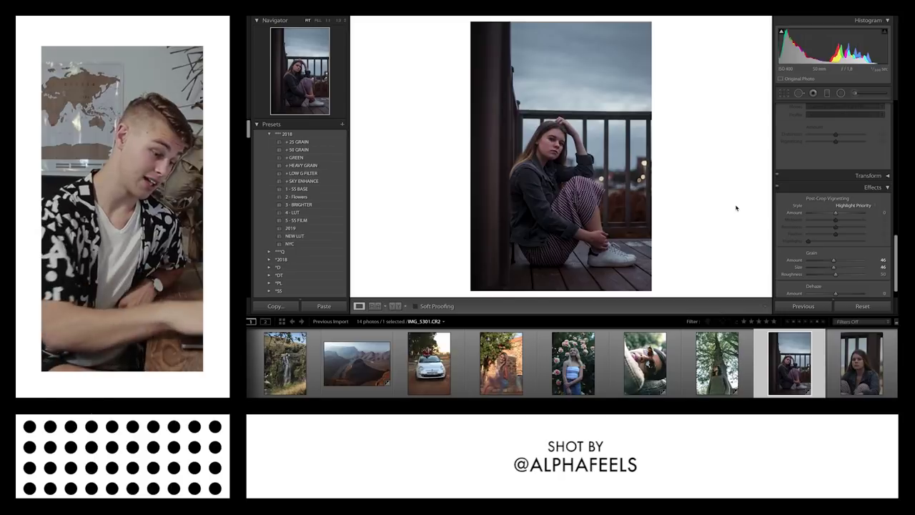
key("backslash")
key("backslash")
key("backslash")
key("backslash")
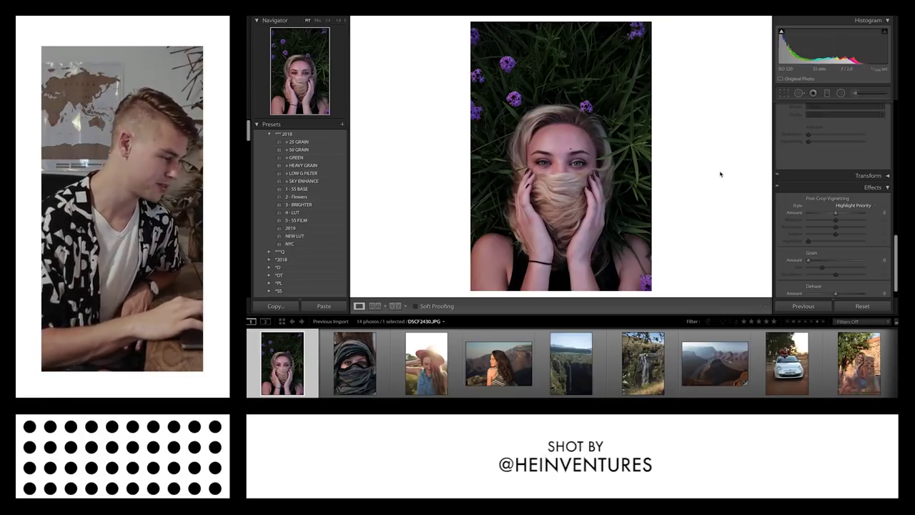
- Copy the sunglasses portrait's develop settings
scroll(829, 252, "up", 10)
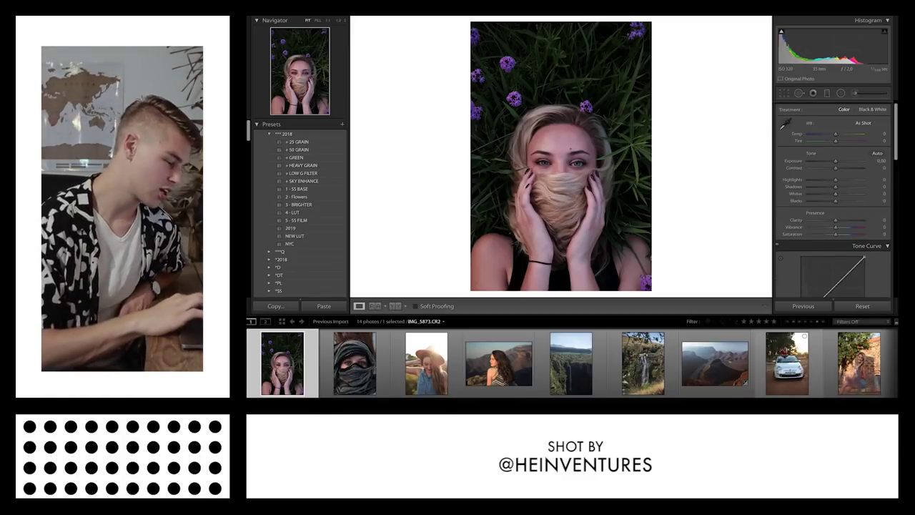
scroll(748, 378, "down", 5)
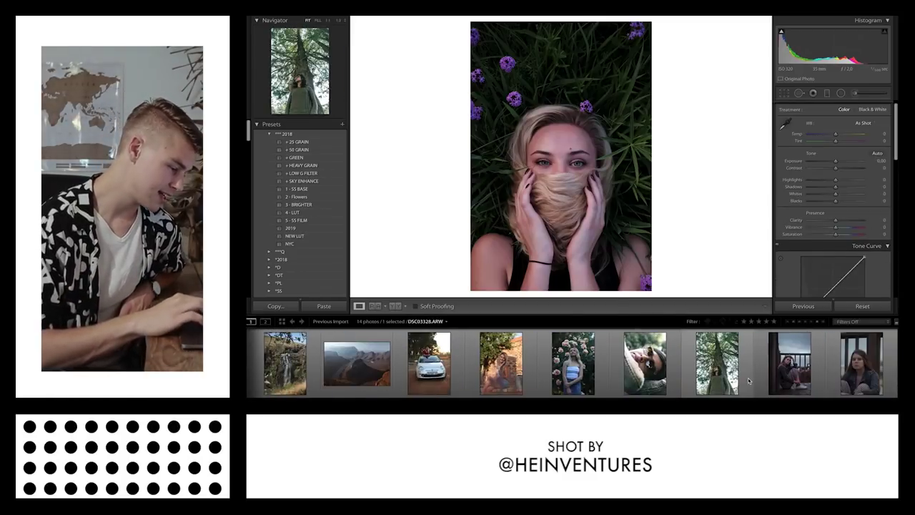
left_click(673, 365)
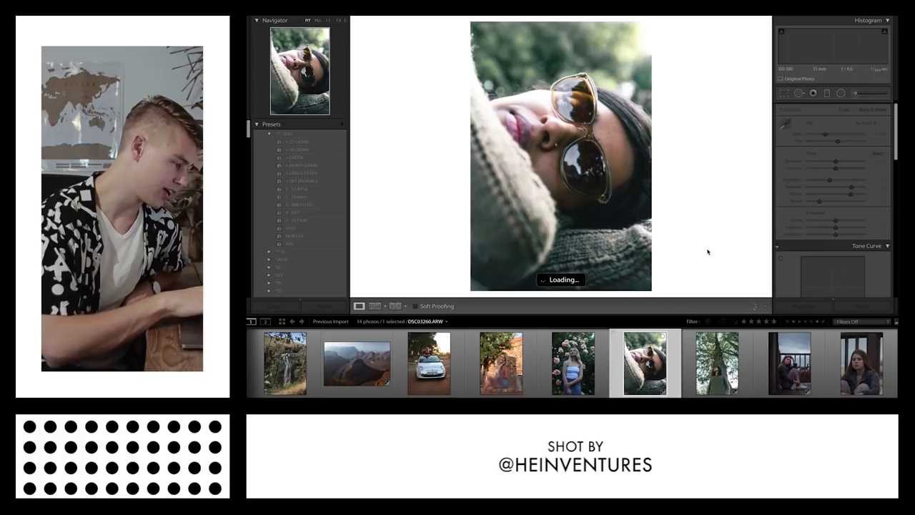
key("super+shift+c")
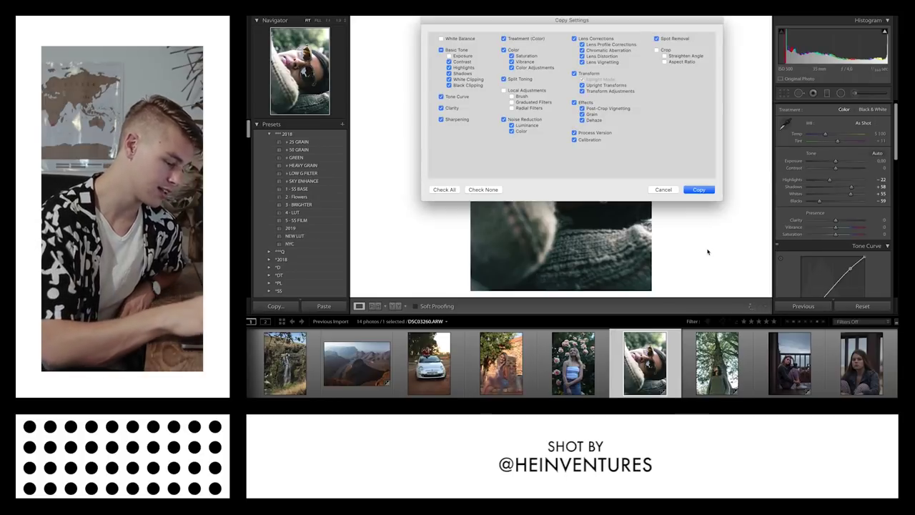
key("Return")
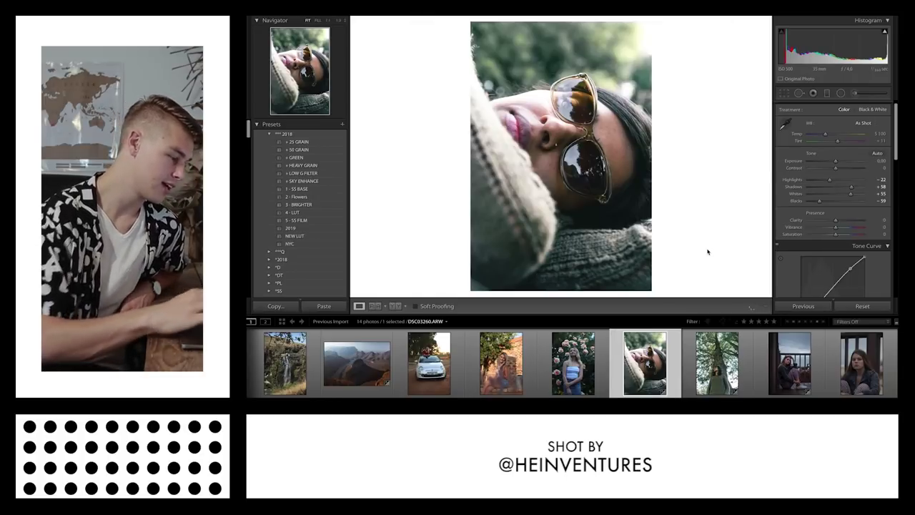
left_click(513, 386)
- Paste the copied settings onto the grass portrait DSCF2430.JPG
scroll(513, 386, "up", 3)
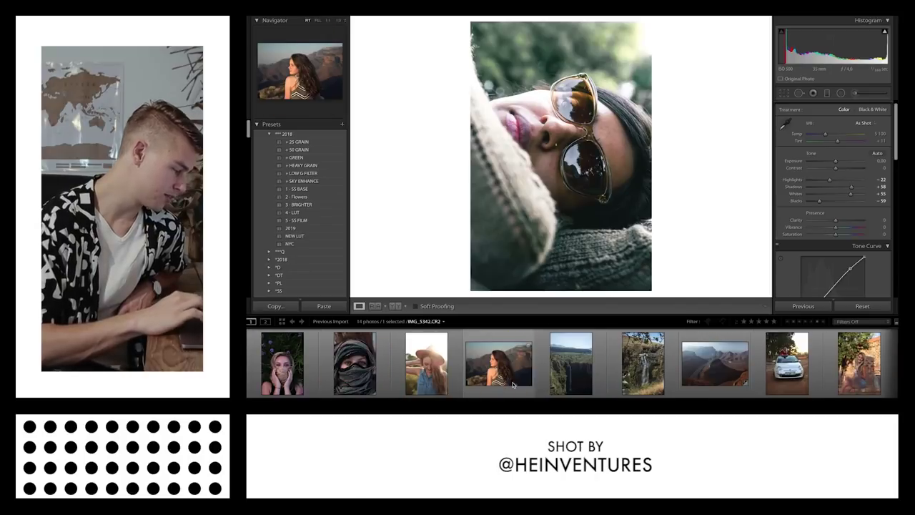
left_click(282, 363)
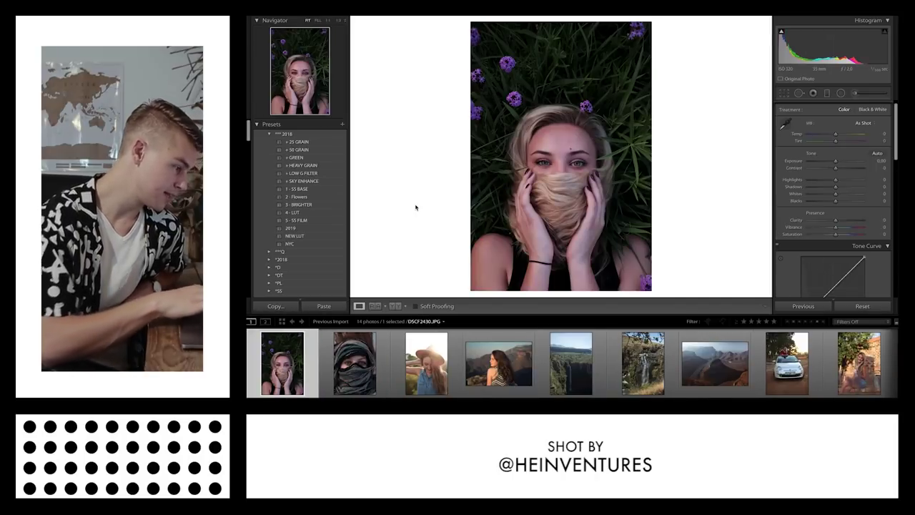
key("ctrl+shift+v")
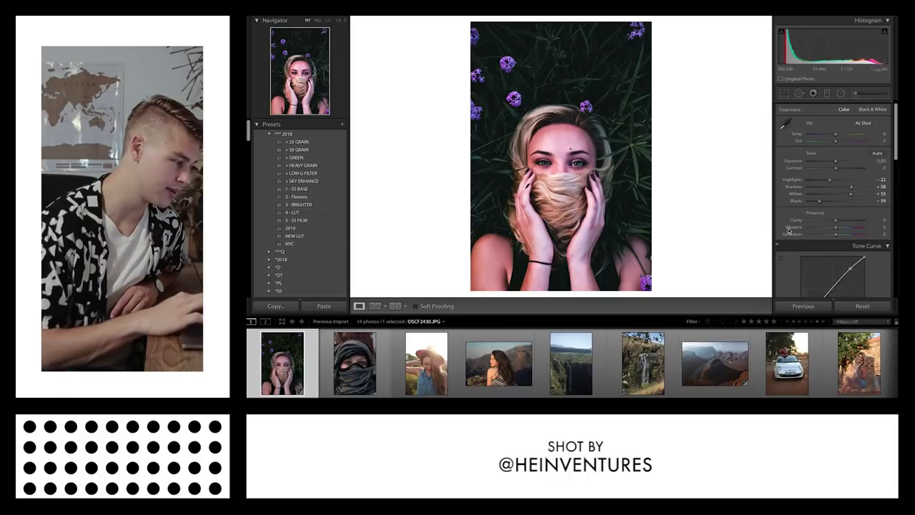
- Lower Whites to +39 and Highlights to -19, then desaturate HSL Orange to -16
left_click_drag(852, 196, 847, 195)
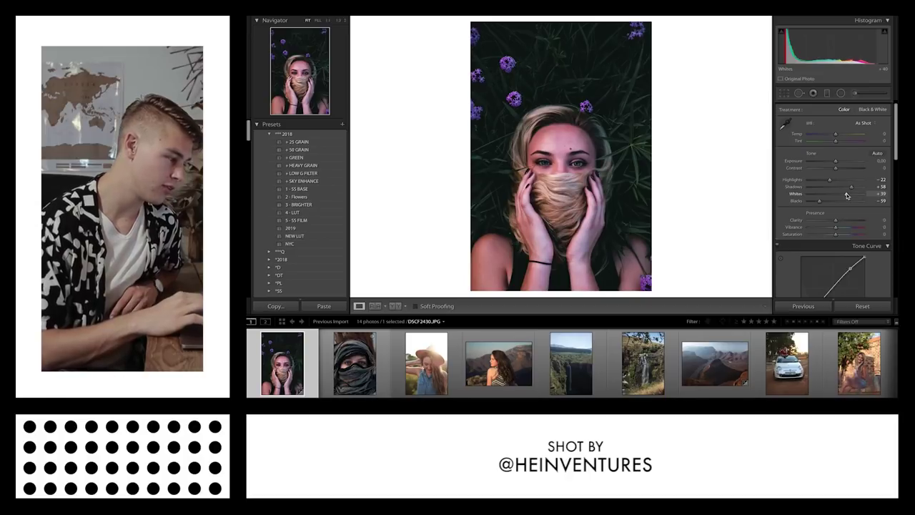
left_click_drag(829, 180, 866, 191)
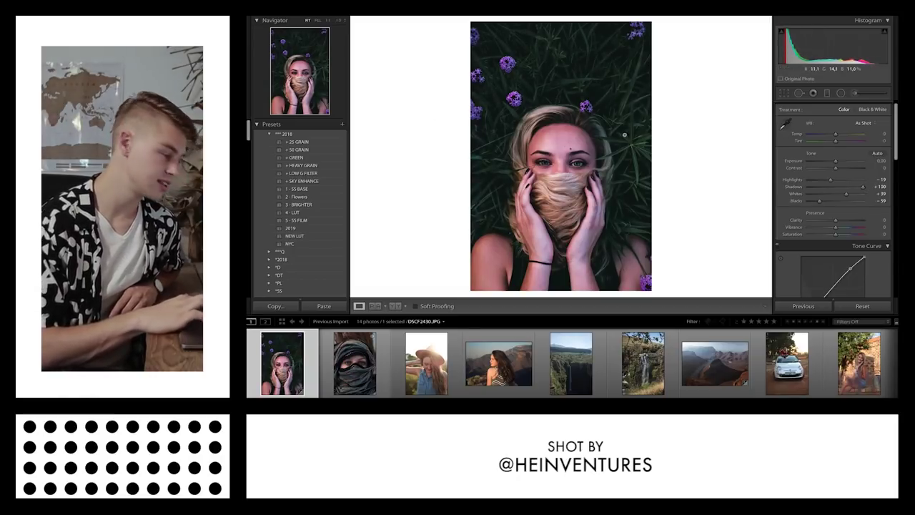
scroll(846, 200, "down", 5)
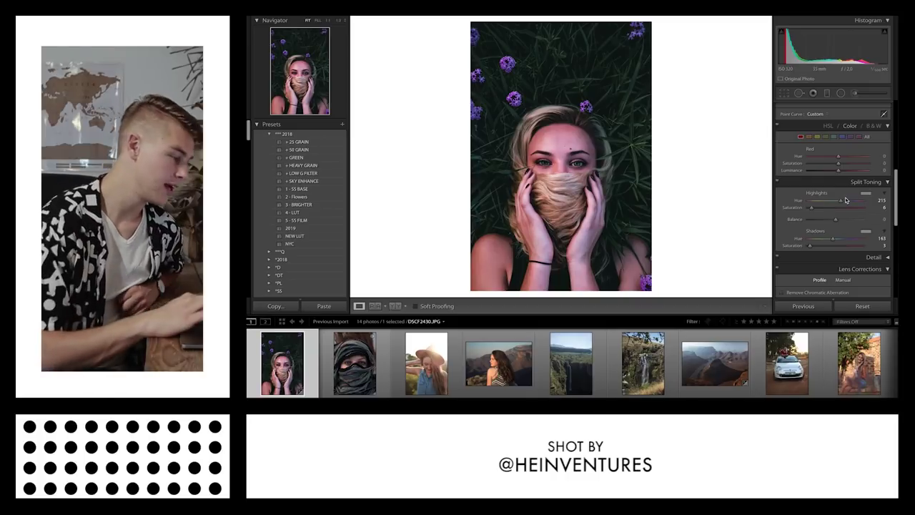
left_click(825, 136)
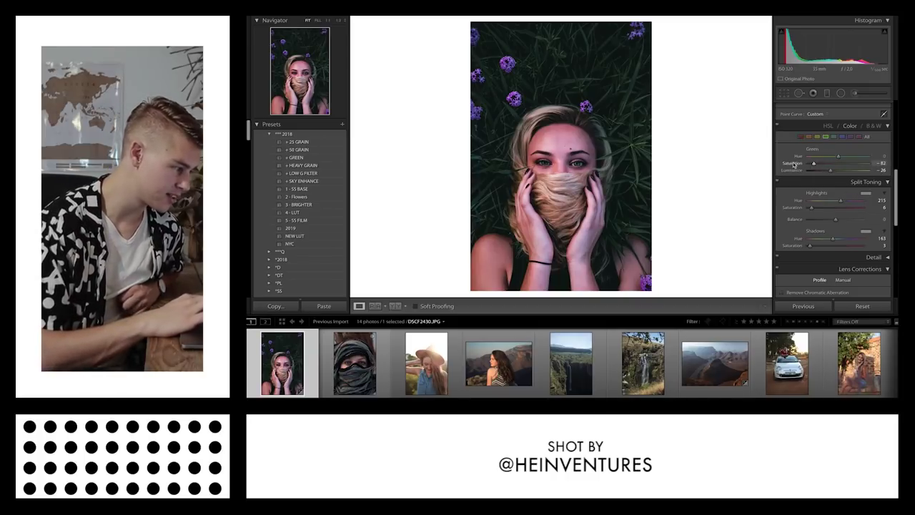
left_click(809, 136)
scroll(822, 164, "up", 1)
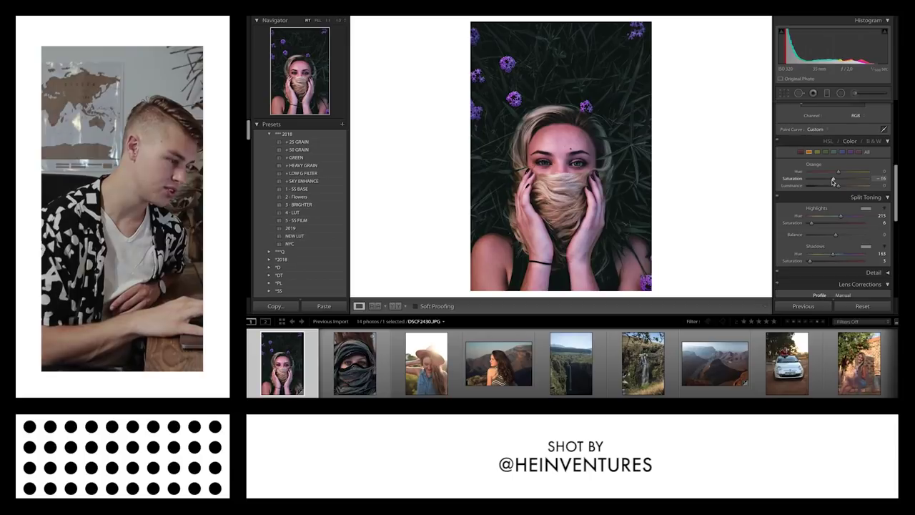
scroll(833, 182, "up", 5)
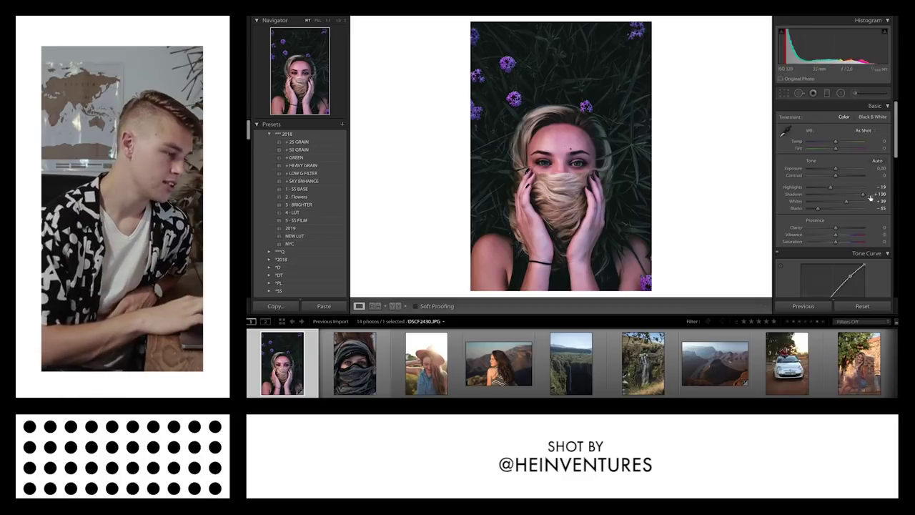
- Paint an Adjustment Brush mask over the grass background, raise its Shadows to 69 and darken Blacks
left_click(855, 95)
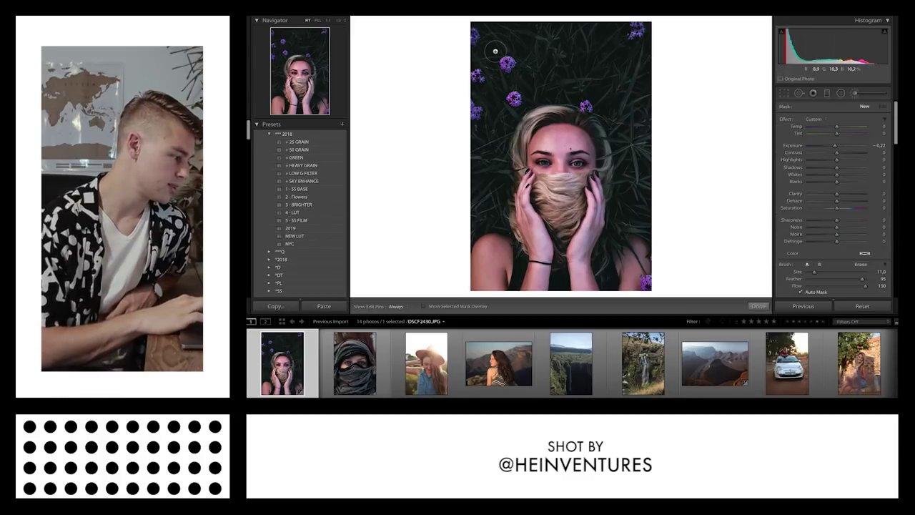
key("h")
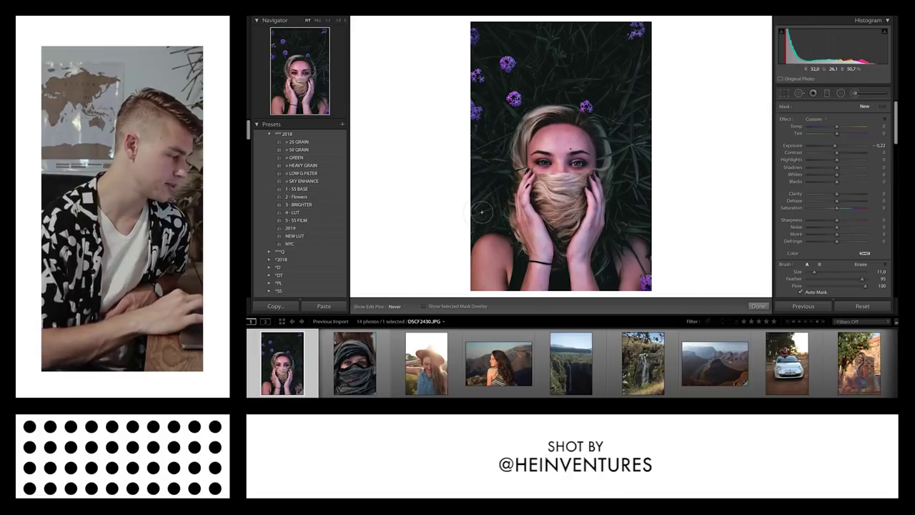
left_click(604, 101)
key("o")
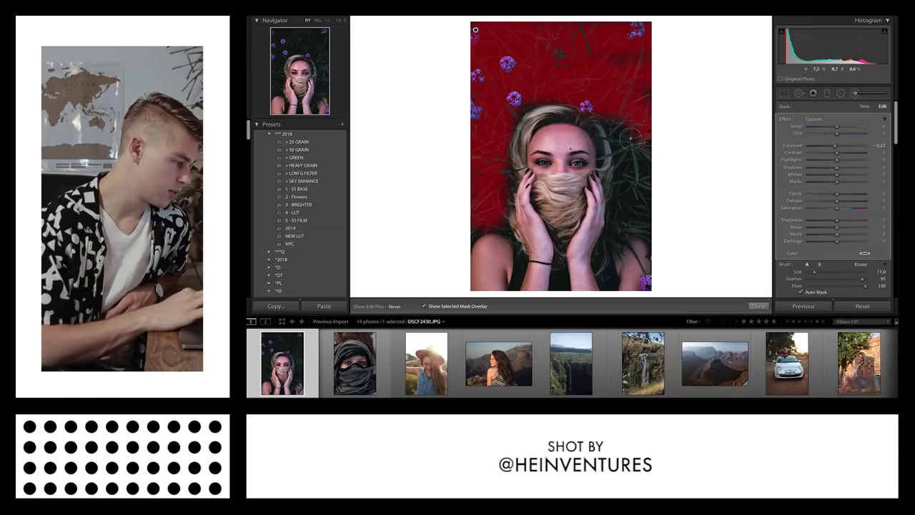
key("h")
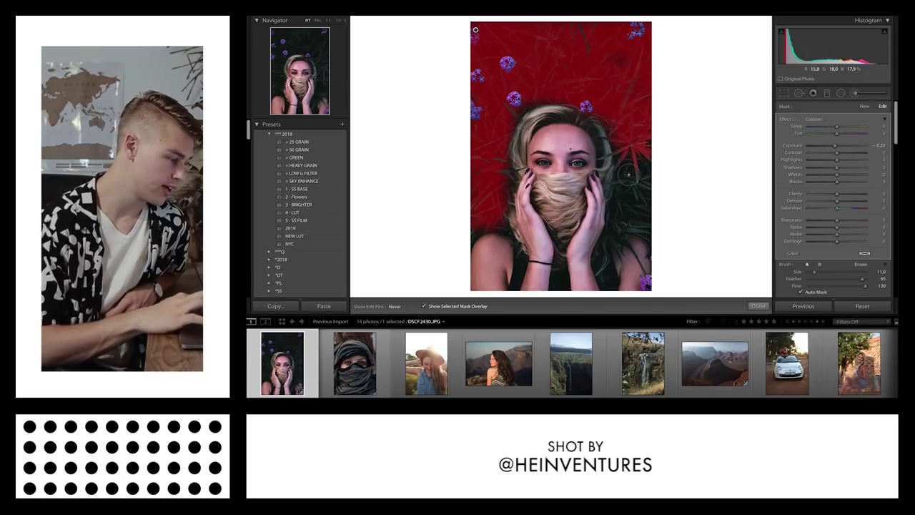
key("h")
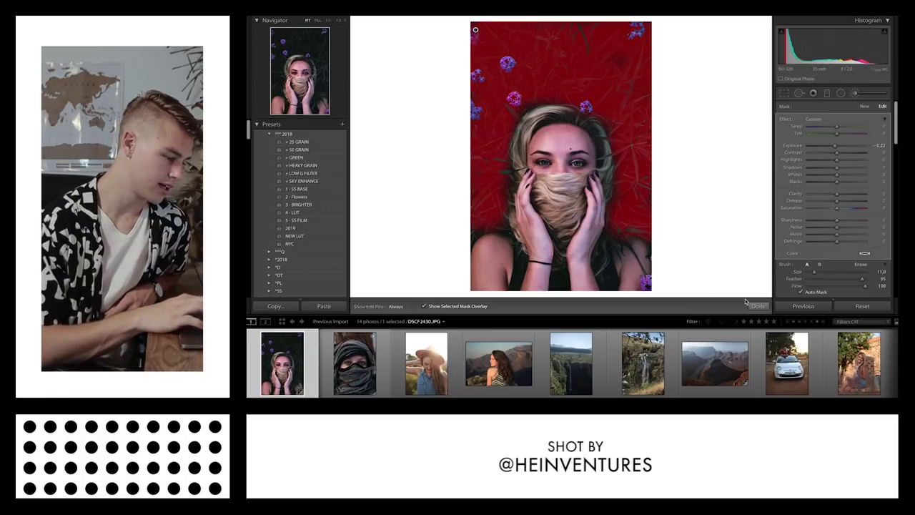
key("h")
key("o")
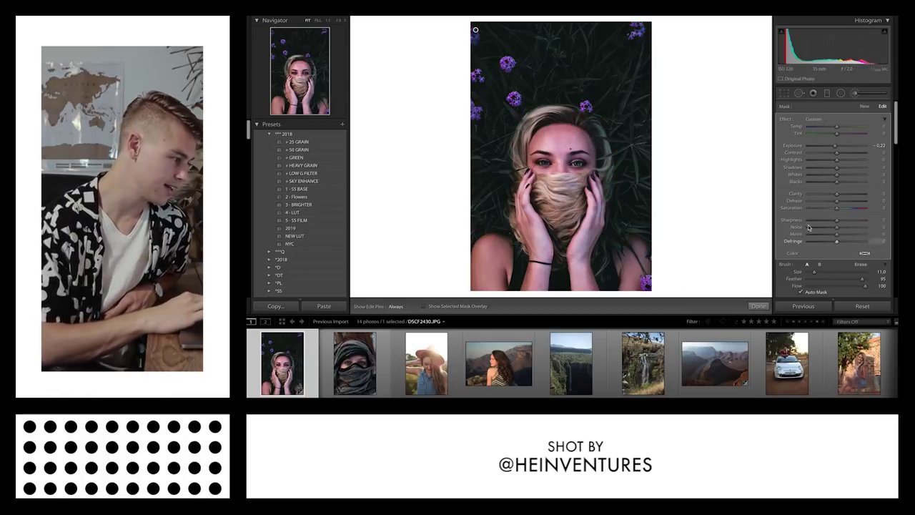
mouse_move(855, 168)
left_mouse_down()
mouse_move(865, 169)
mouse_move(841, 146)
left_mouse_up()
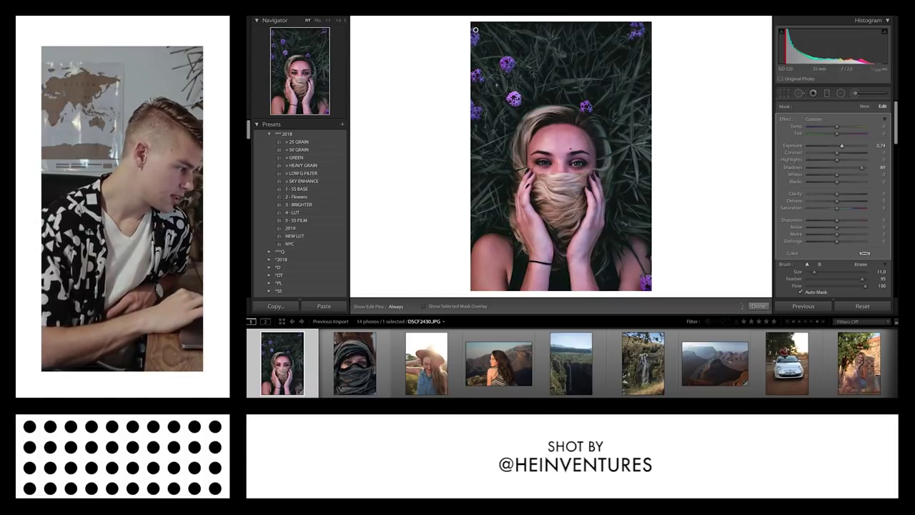
left_click_drag(837, 181, 832, 184)
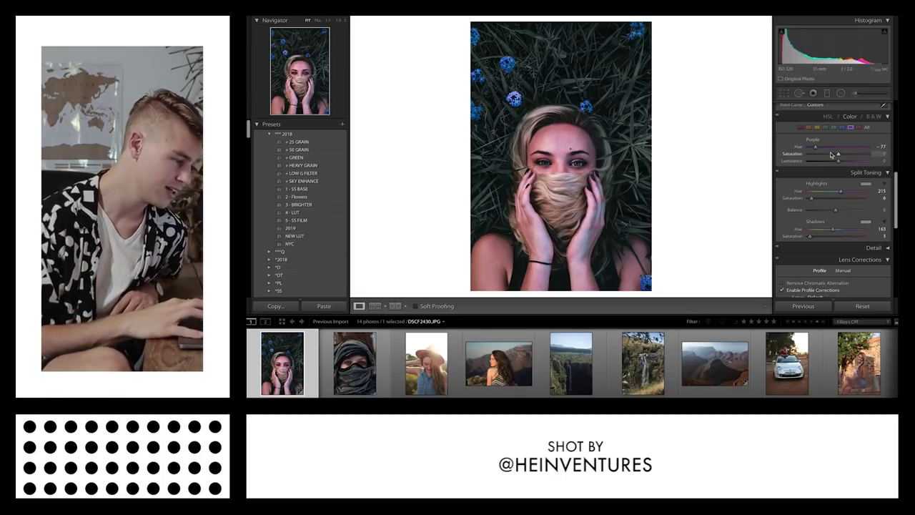
- Lower the Purple saturation to -44 to mute the blue-shifted flowers
left_click(829, 156)
left_click_drag(827, 157, 826, 157)
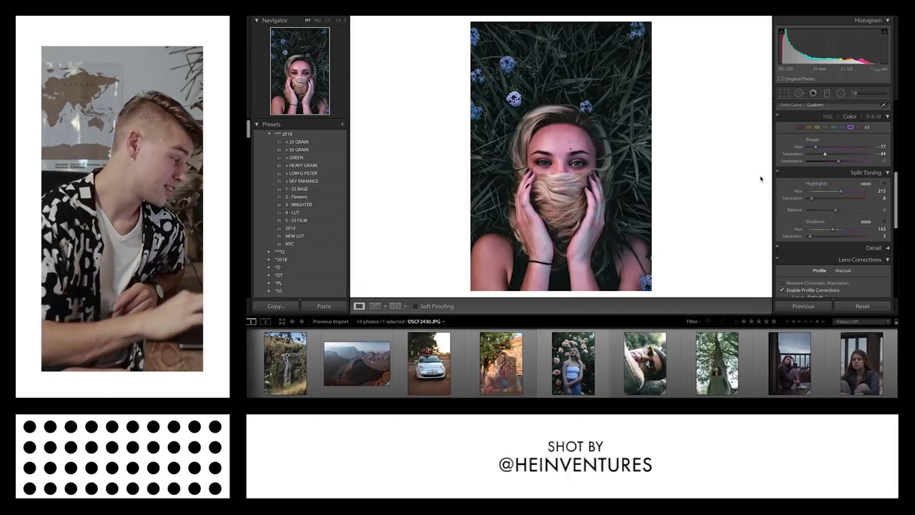
- Zoom to 1:1 and paint a size-2 Adjustment Brush mask over the eyes
key("z")
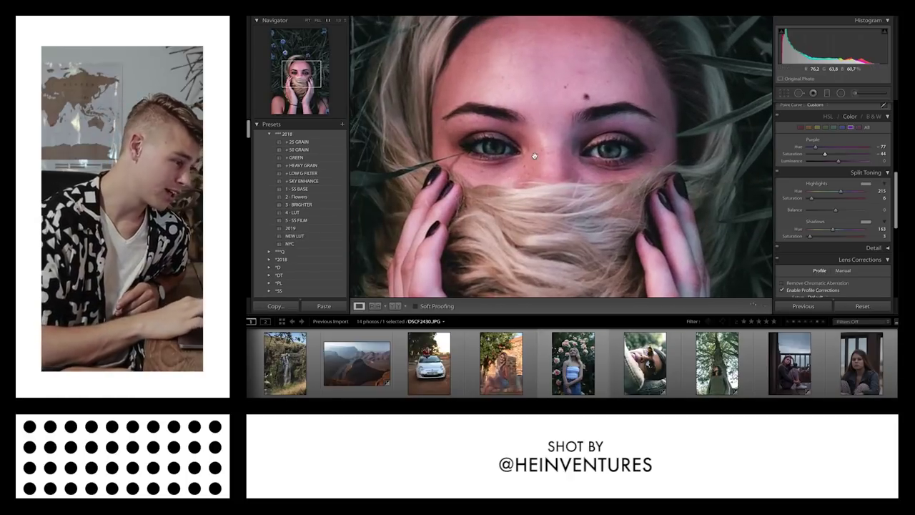
left_click(855, 93)
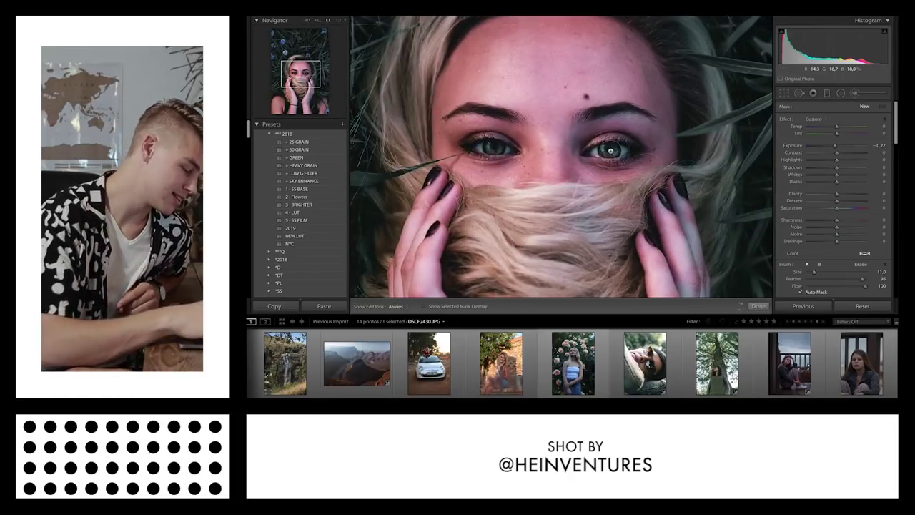
scroll(609, 149, "down", 4)
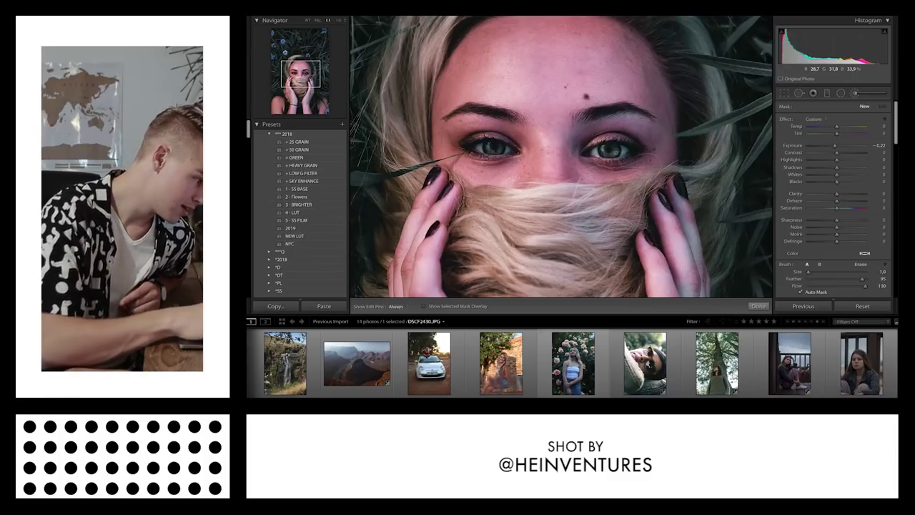
scroll(616, 151, "up", 1)
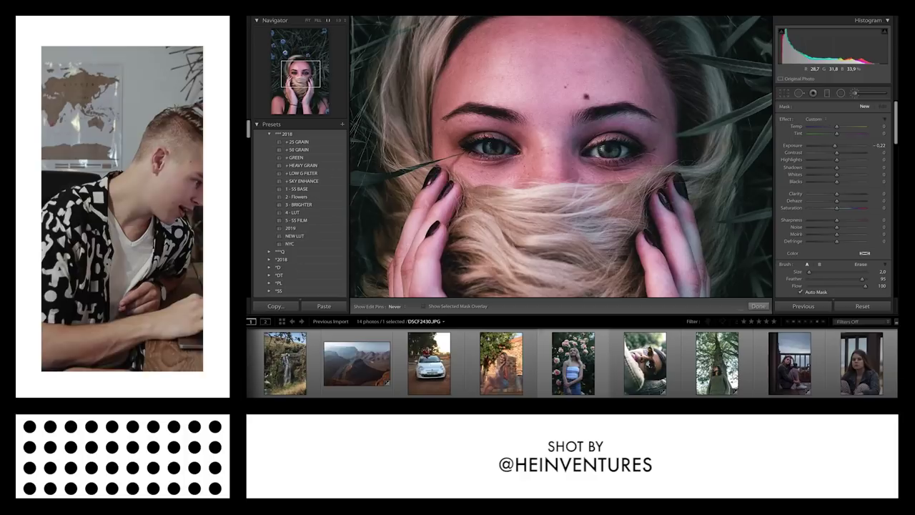
left_click(615, 151)
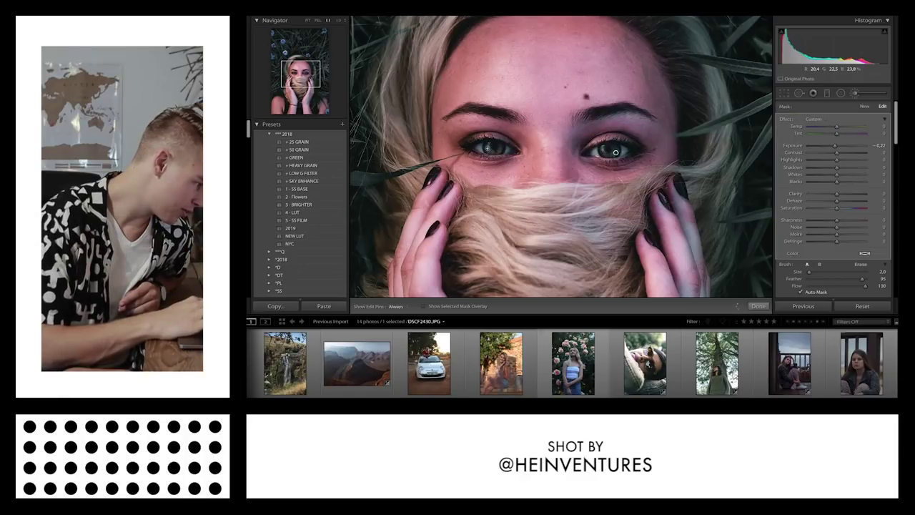
key("h")
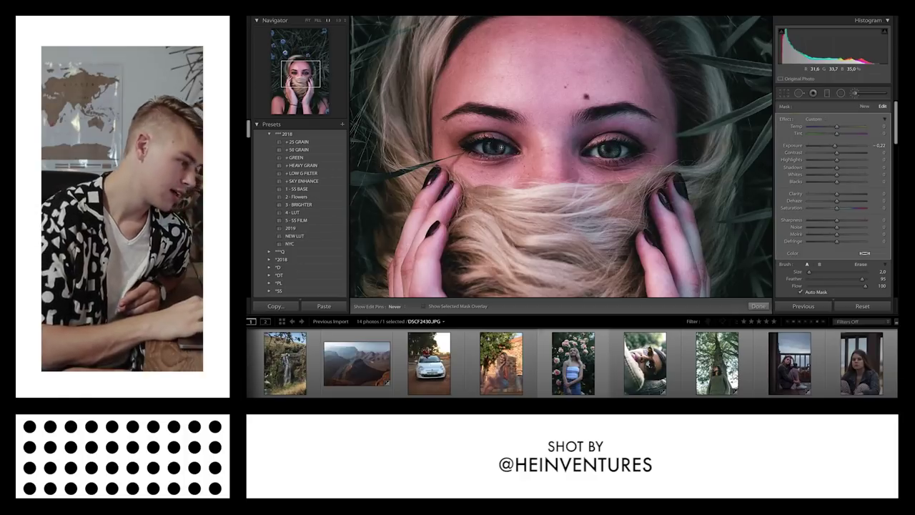
- Raise the eye mask's Exposure to +0.39 and Saturation to +31, then show the whole photo
left_click_drag(835, 145, 841, 148)
key("h")
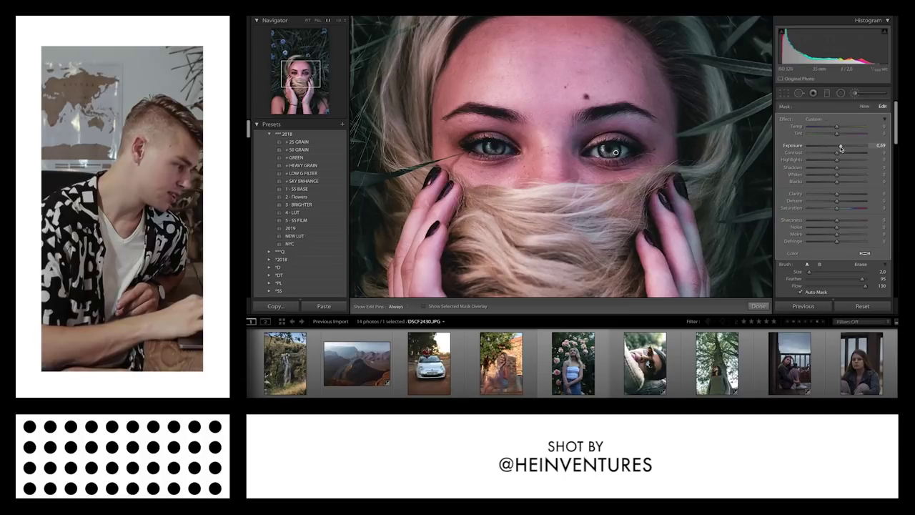
left_click_drag(837, 208, 845, 208)
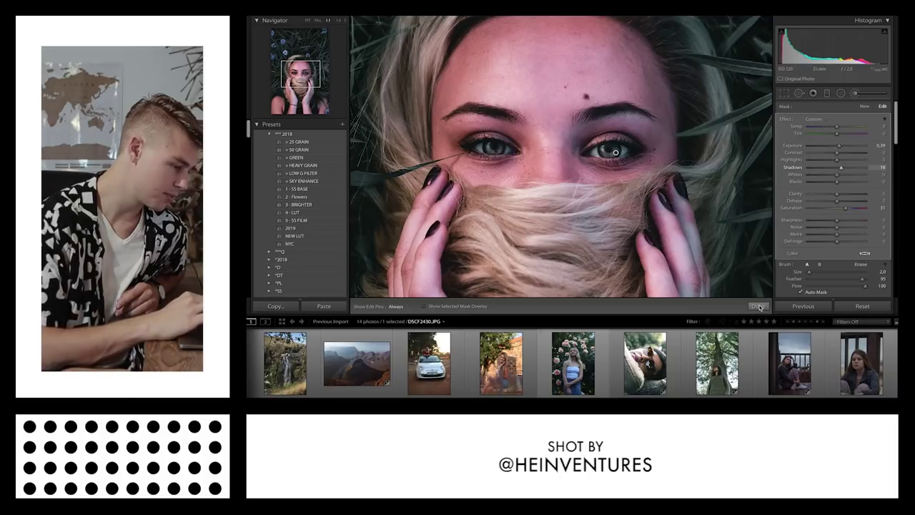
left_click(759, 307)
left_click(701, 247)
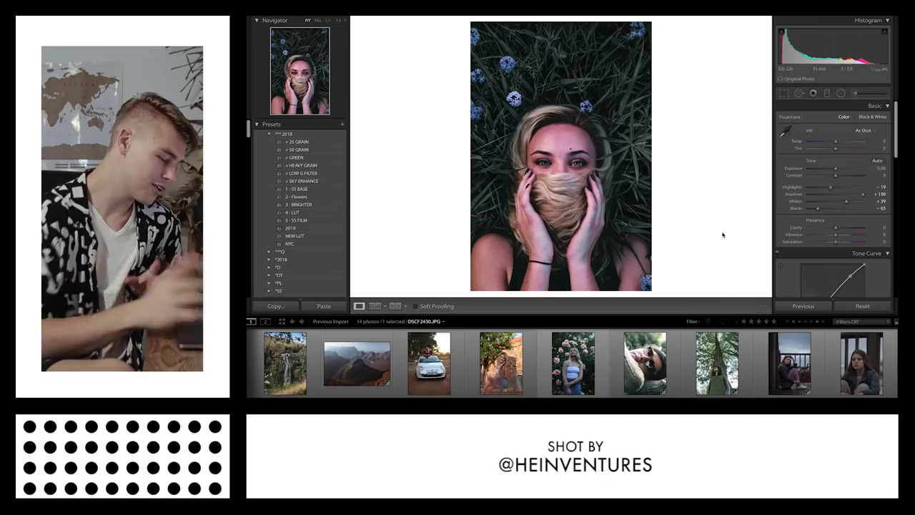
- Show the grass portrait's original and edited versions side by side in Before & After view
key("y")
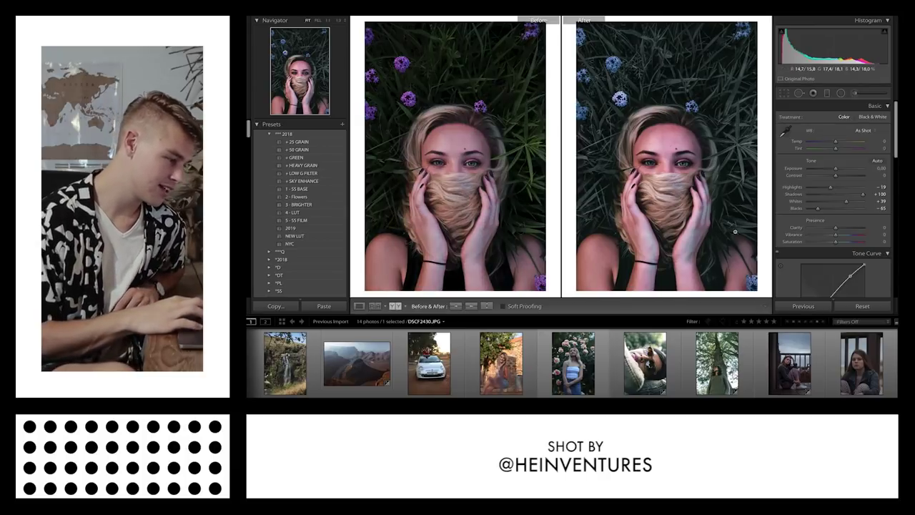